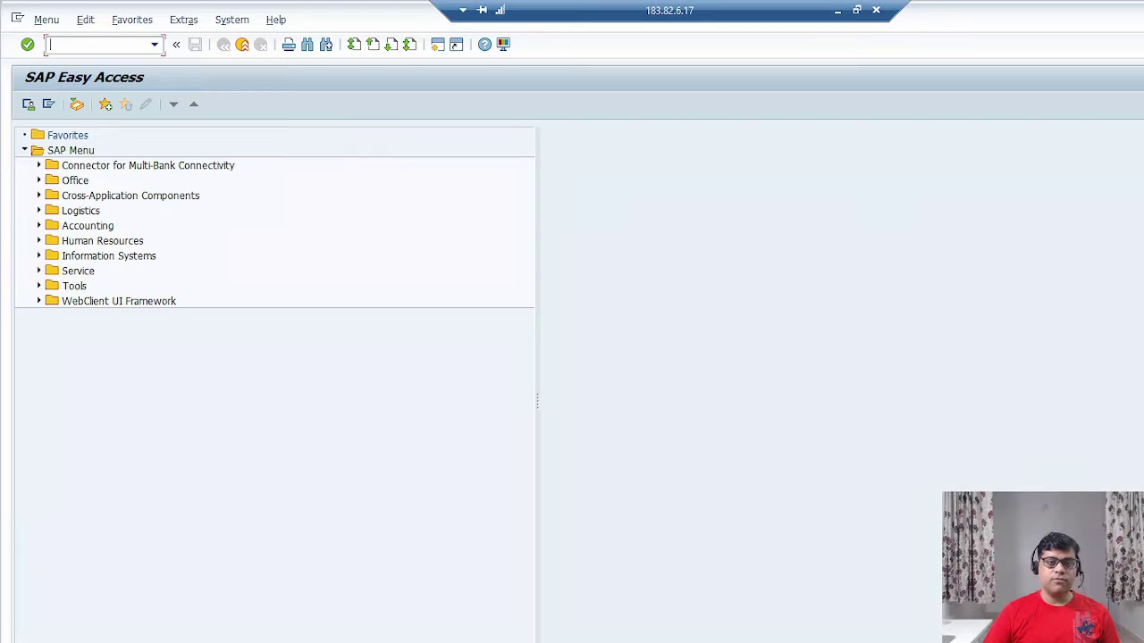
Run transaction VF01 and save a billing document for the prefilled outbound delivery.
type("vf01")
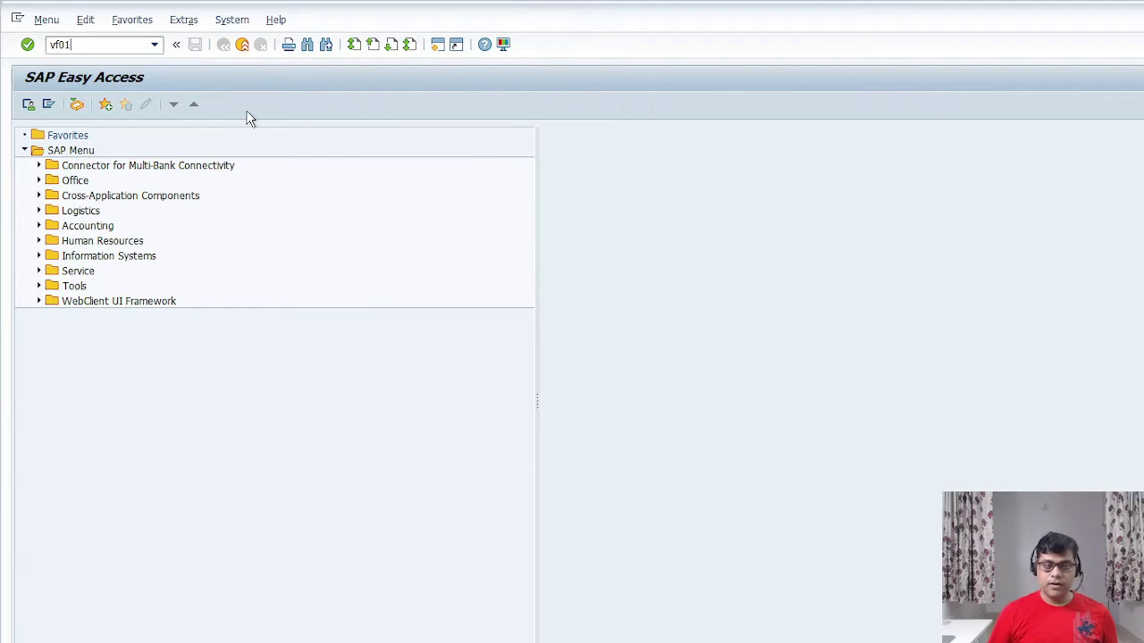
key("Return")
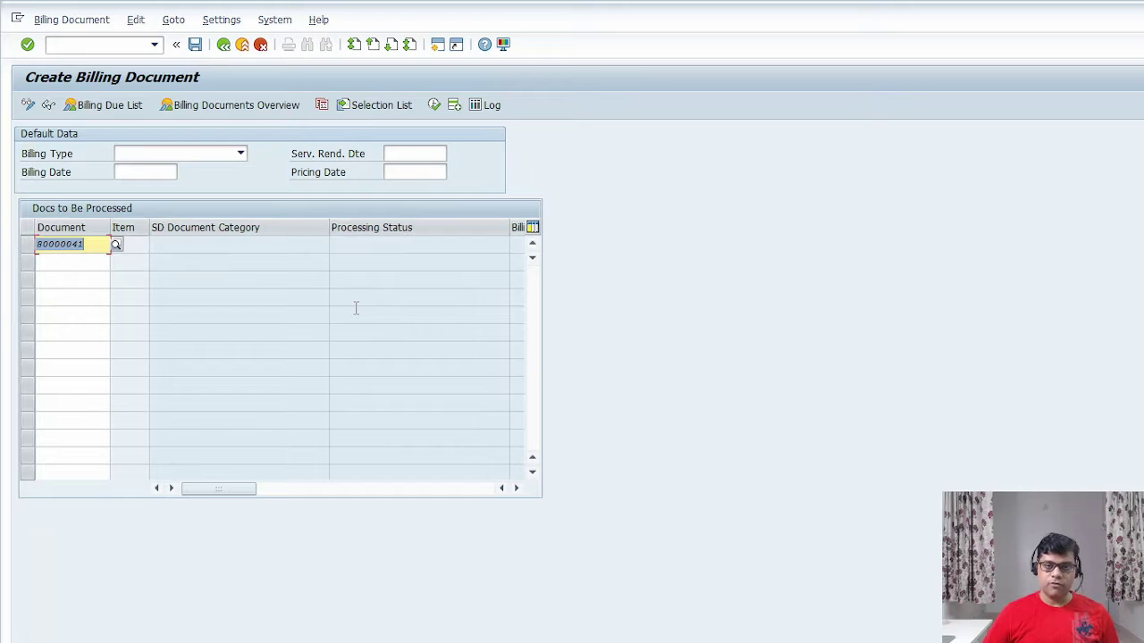
left_click(196, 44)
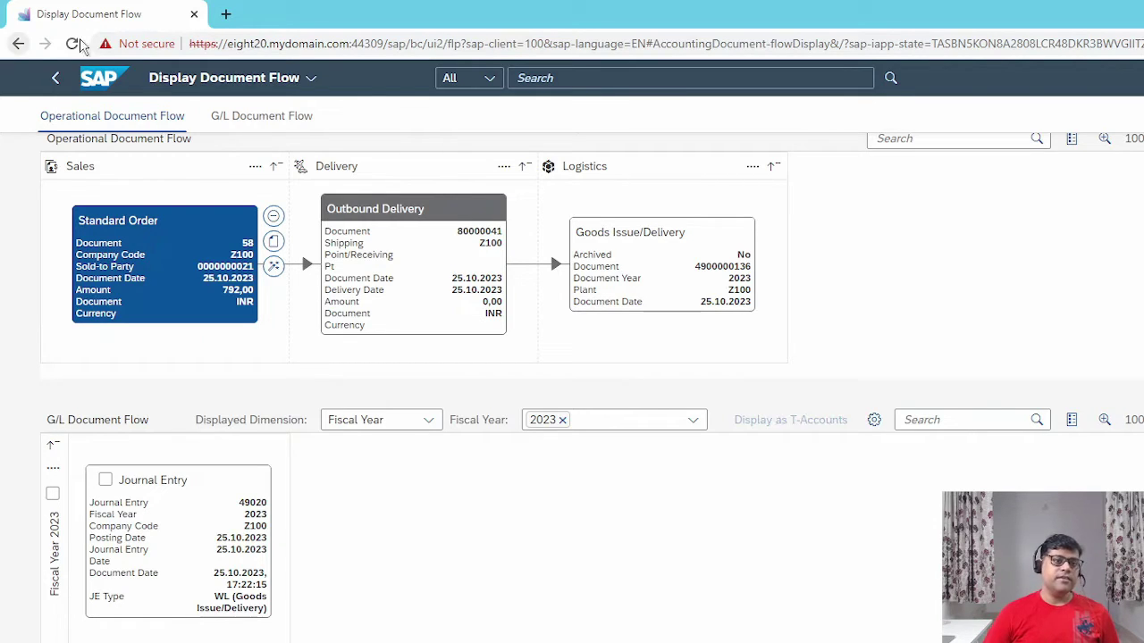
Switch to the browser, reload Display Document Flow and load the flow by entering the sales order's number under the Sales Document type.
left_click(72, 44)
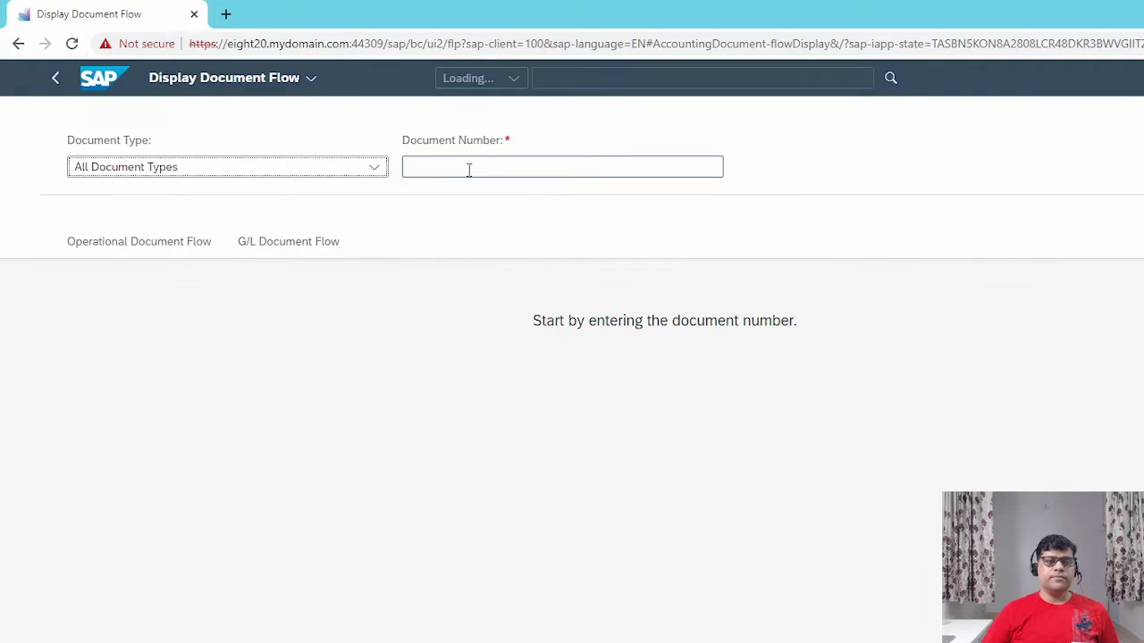
left_click(368, 168)
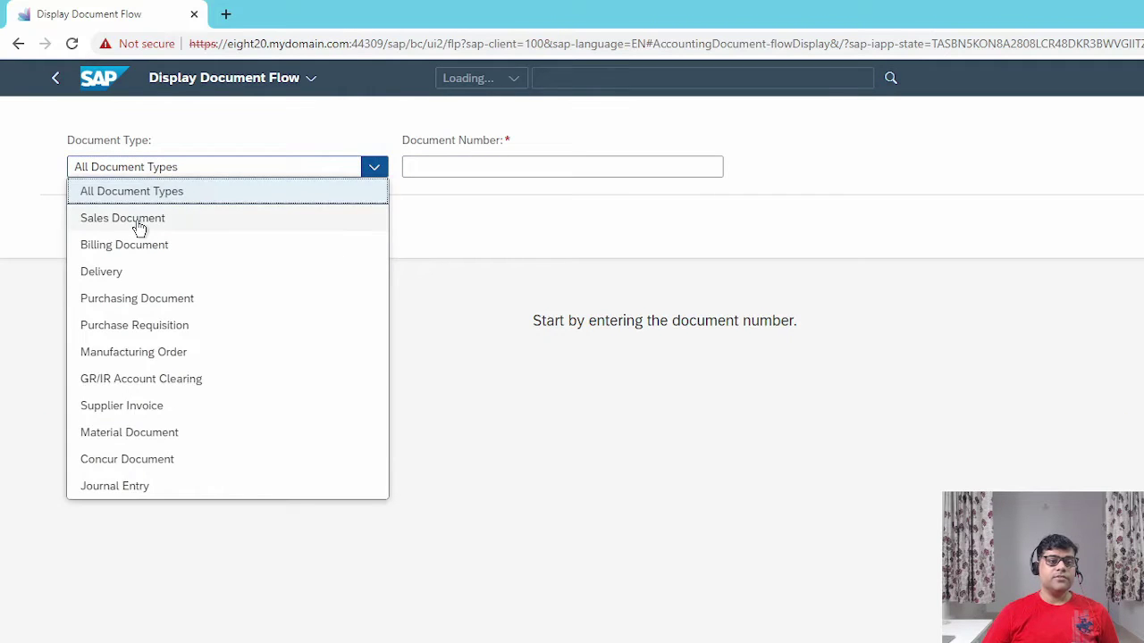
left_click(141, 219)
left_click(535, 166)
type("58")
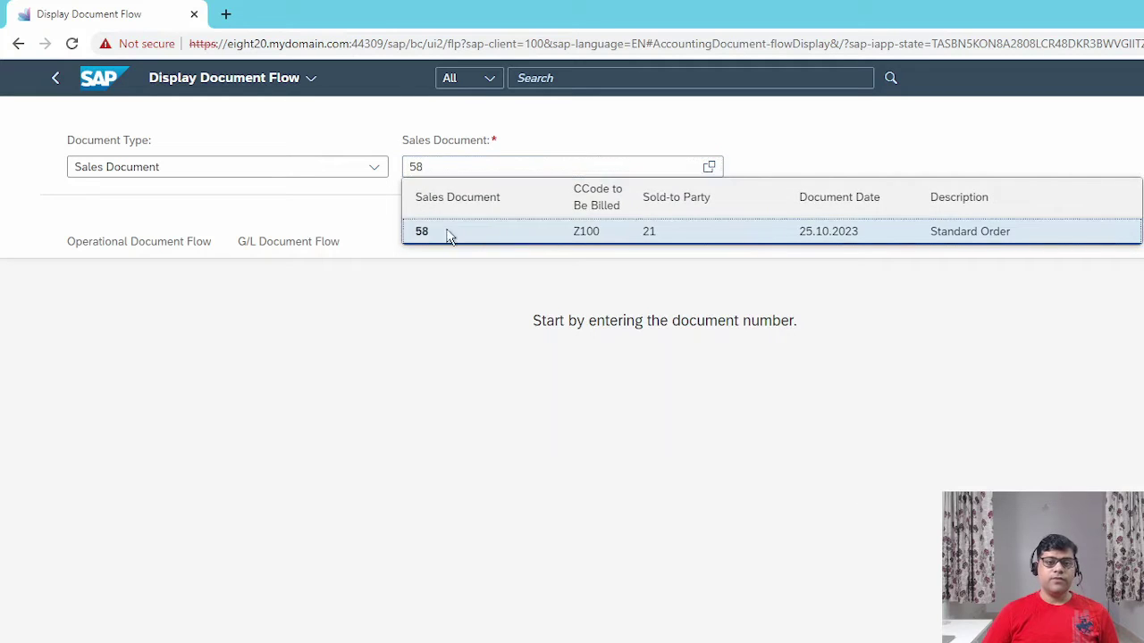
left_click(438, 234)
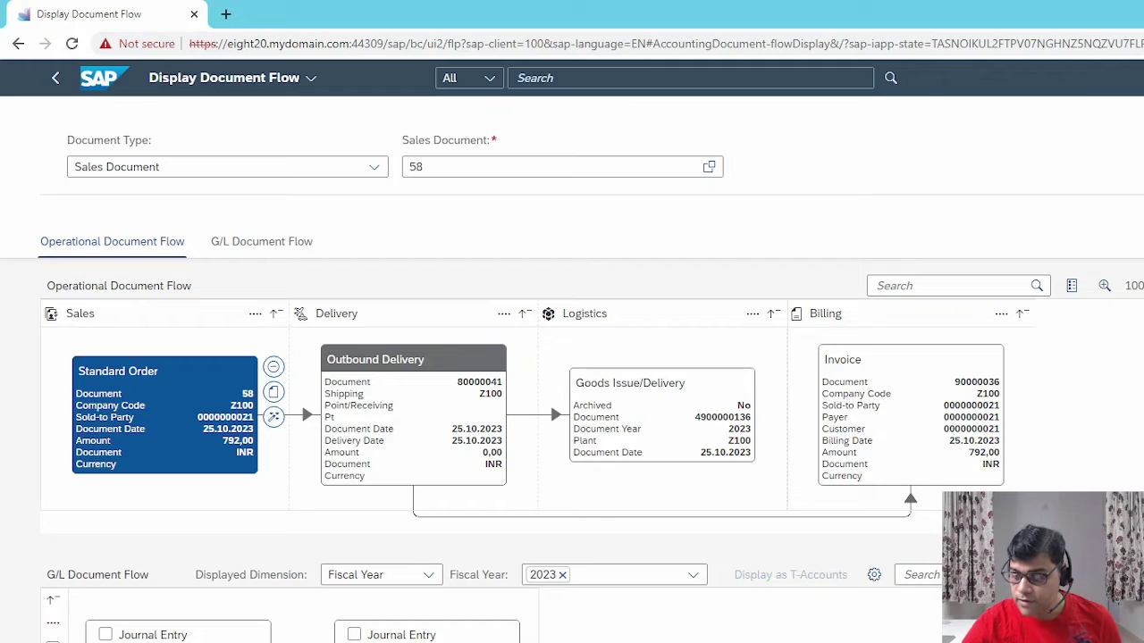
left_click_drag(1014, 358, 1029, 384)
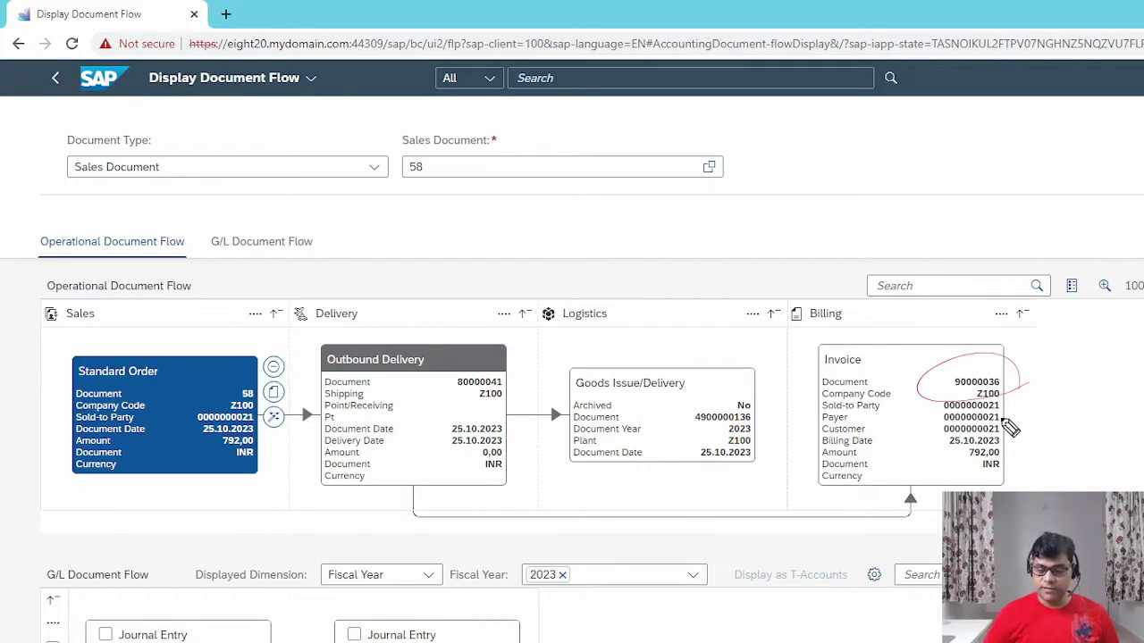
left_click_drag(1108, 276, 1078, 451)
mouse_move(1128, 308)
left_mouse_down()
mouse_move(1131, 351)
mouse_move(1142, 349)
left_mouse_up()
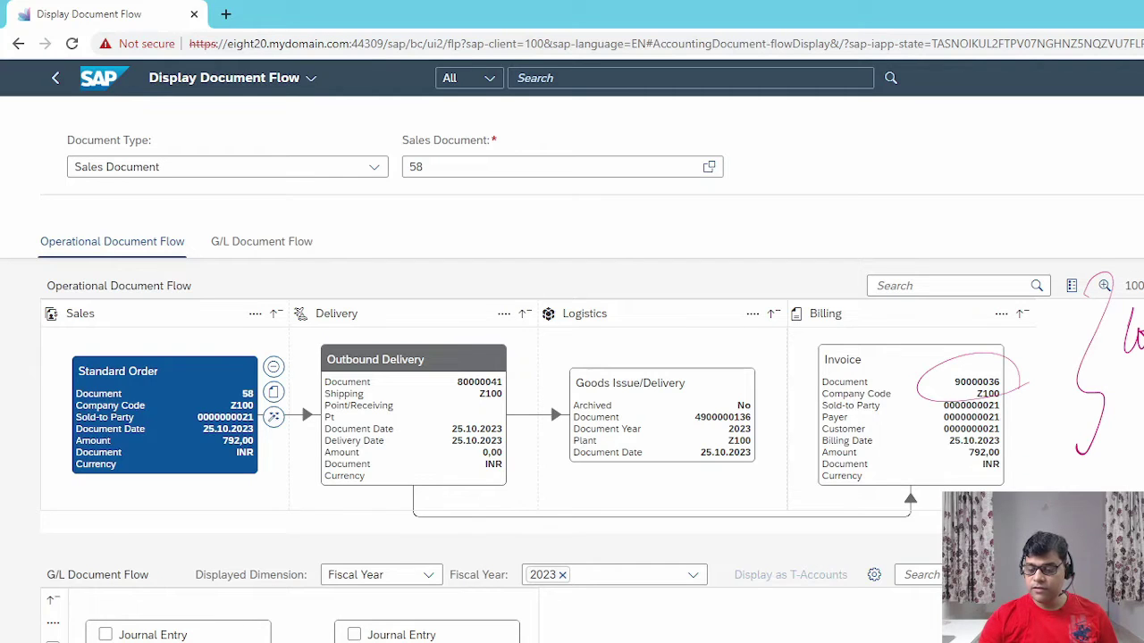
mouse_move(854, 642)
left_mouse_down()
mouse_move(891, 612)
mouse_move(940, 624)
left_mouse_up()
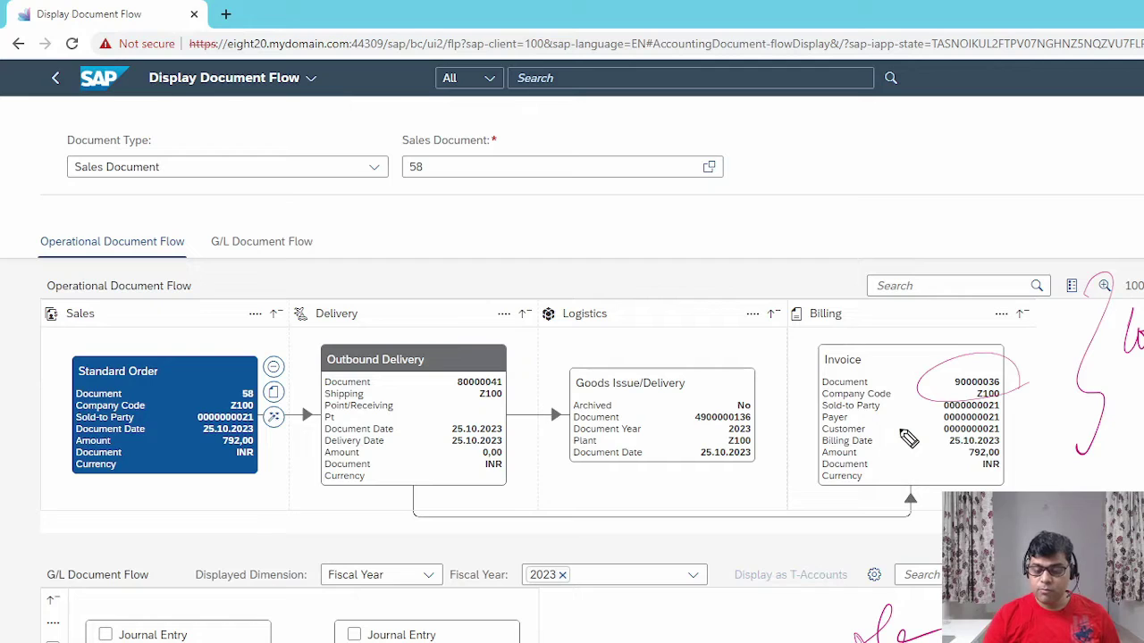
mouse_move(747, 418)
left_mouse_down()
mouse_move(803, 410)
mouse_move(791, 423)
left_mouse_up()
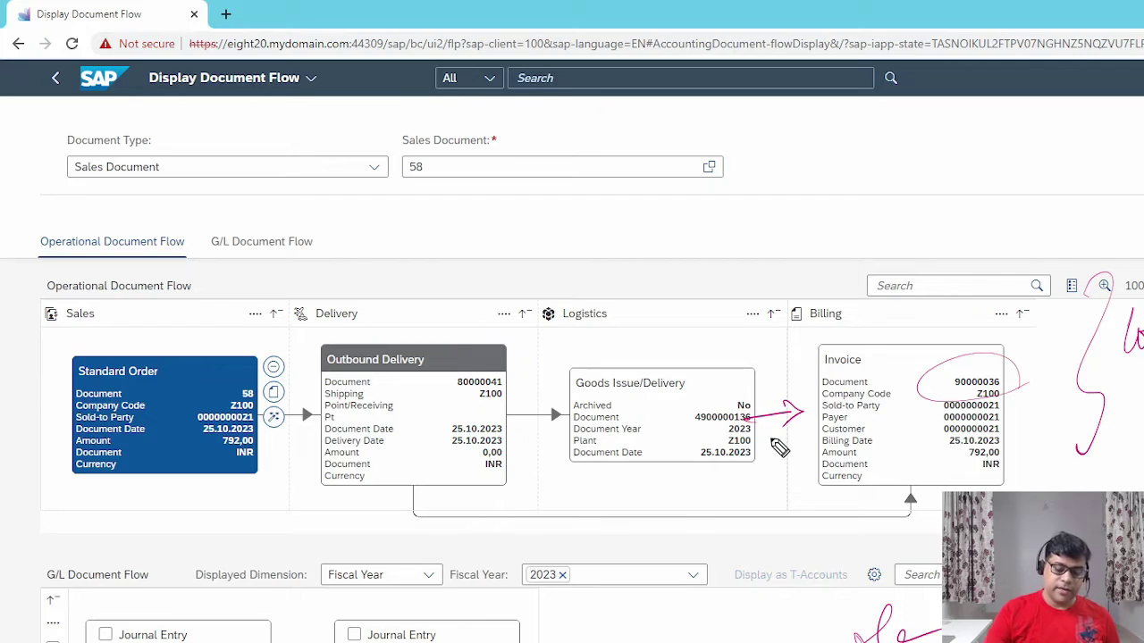
left_click_drag(498, 385, 514, 416)
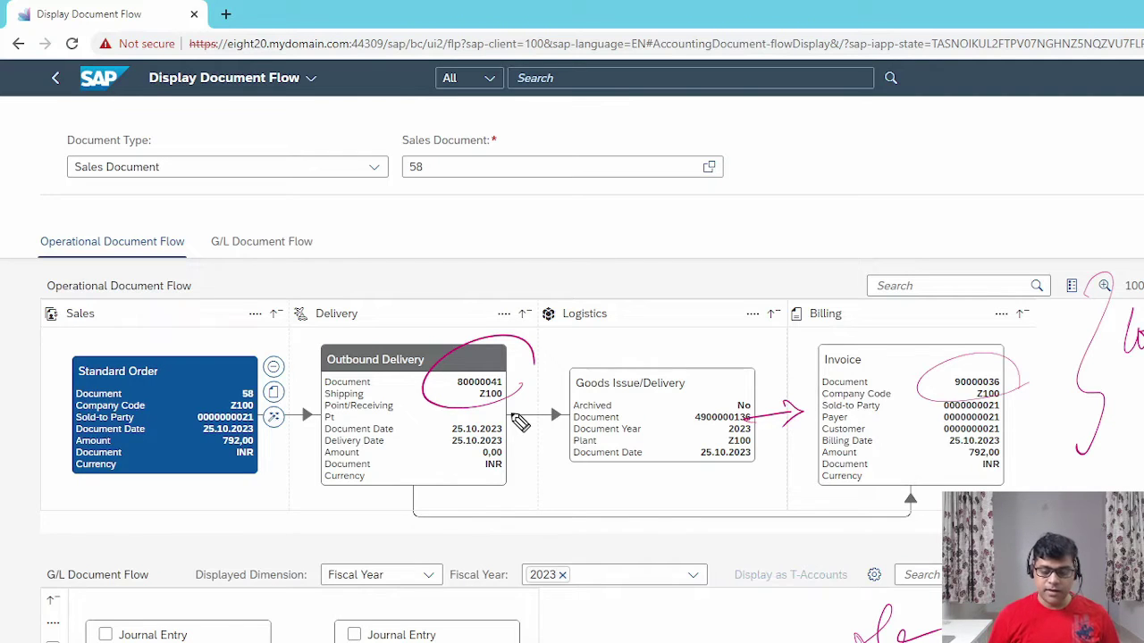
mouse_move(920, 443)
left_mouse_down()
mouse_move(742, 569)
mouse_move(552, 641)
left_mouse_up()
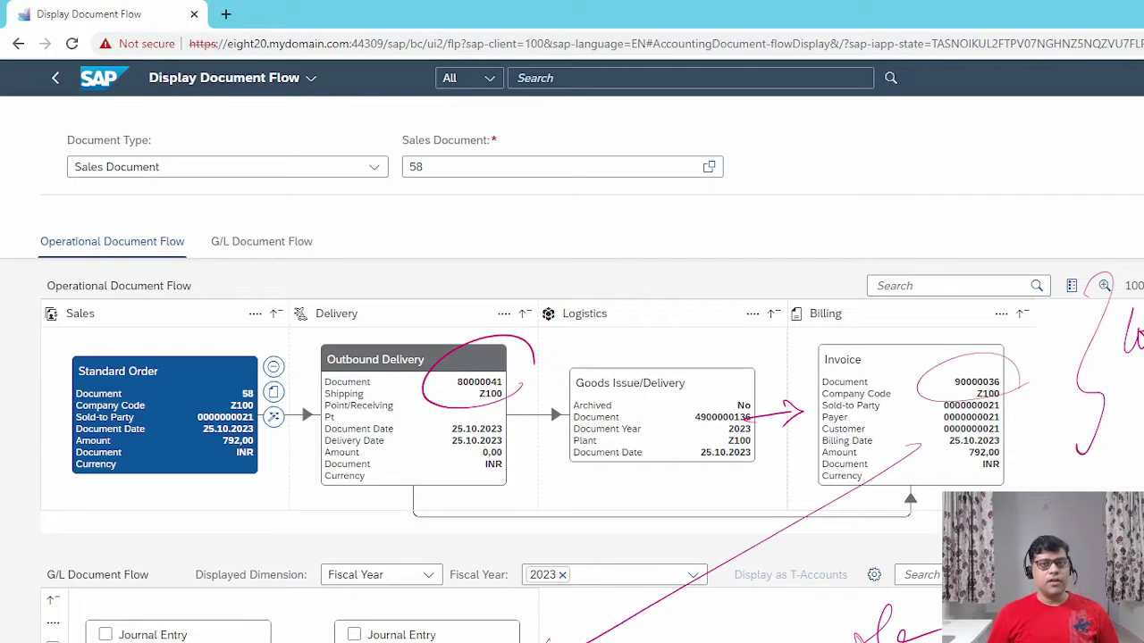
left_click_drag(540, 642, 453, 642)
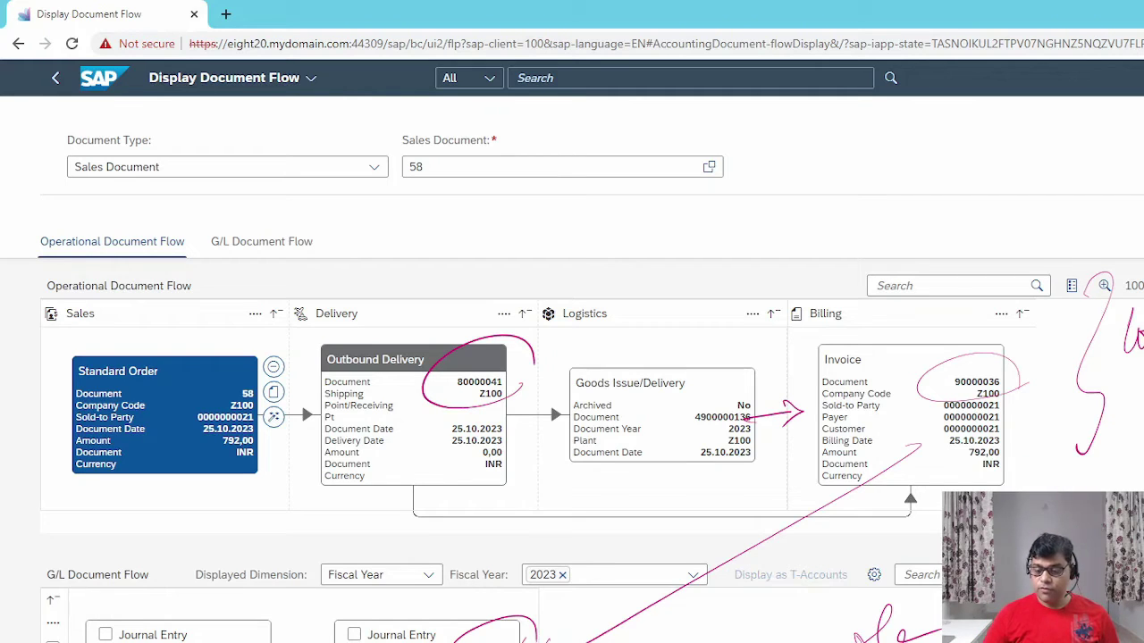
key("Escape")
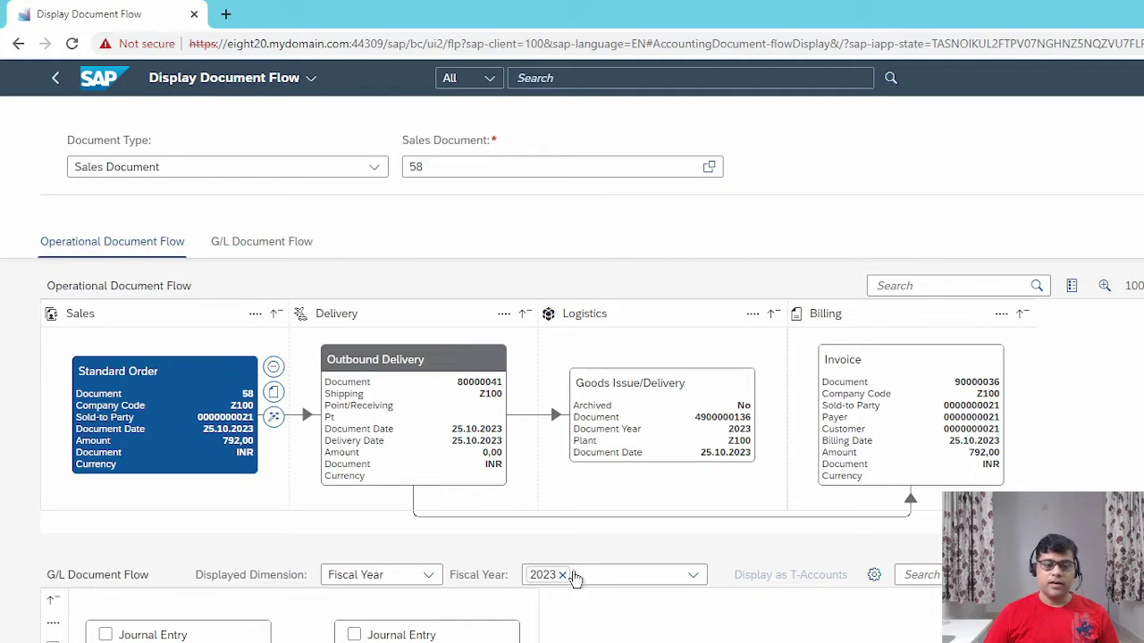
Switch back to SAP GUI and display the invoice's accounting document in transaction FB03 by entering its document number.
mouse_move(288, 642)
left_click(469, 621)
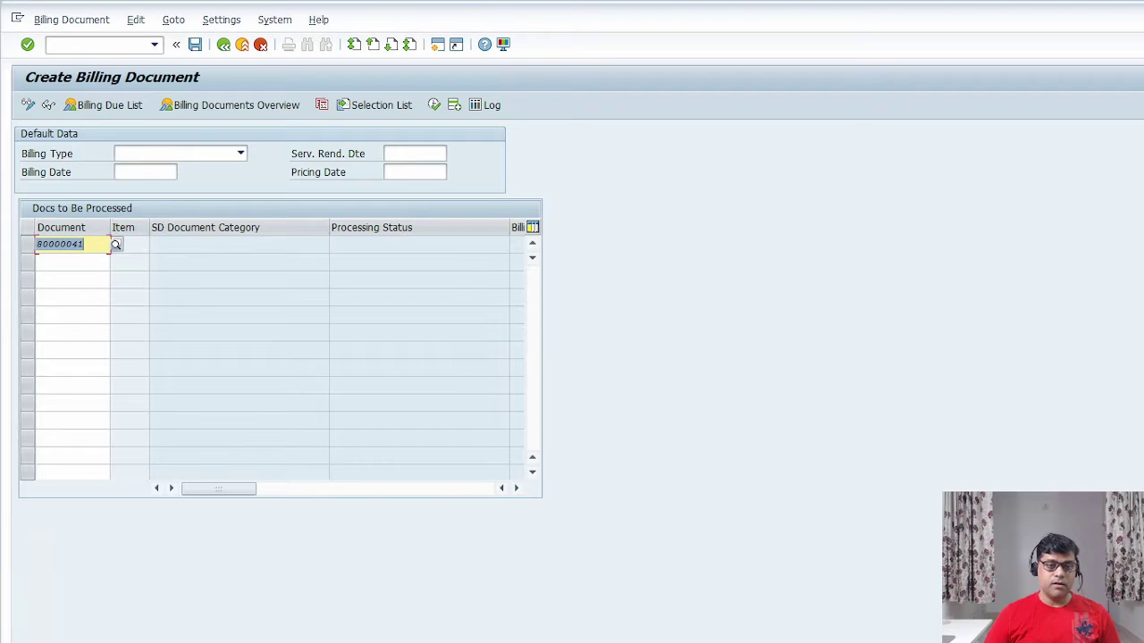
left_click(113, 46)
type("/nfb0")
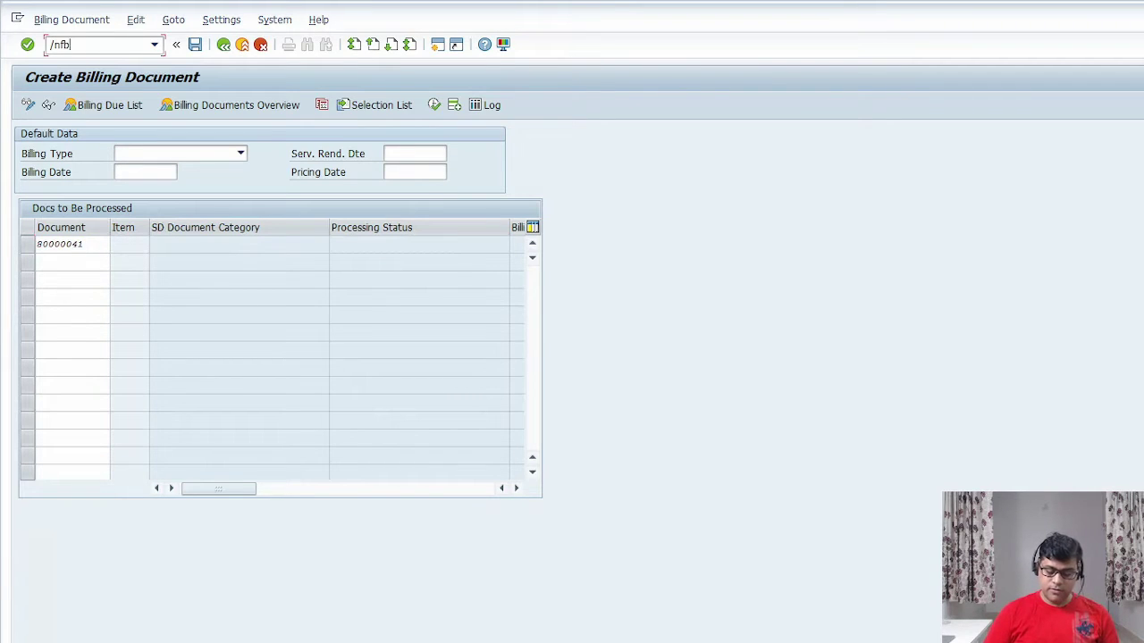
type("3")
key("Return")
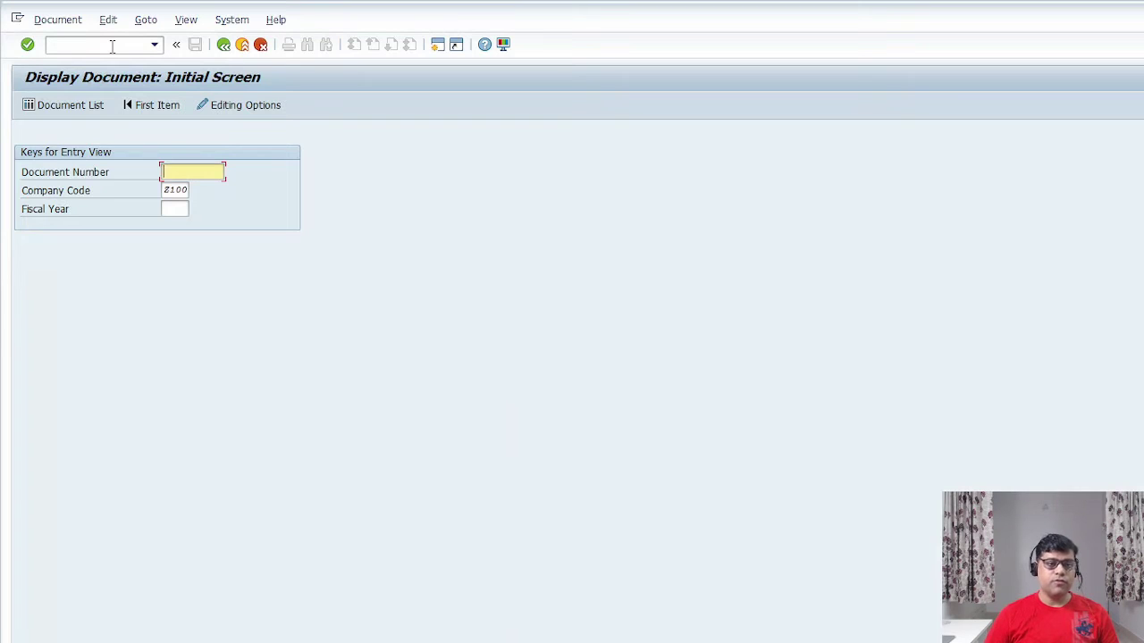
type("14017")
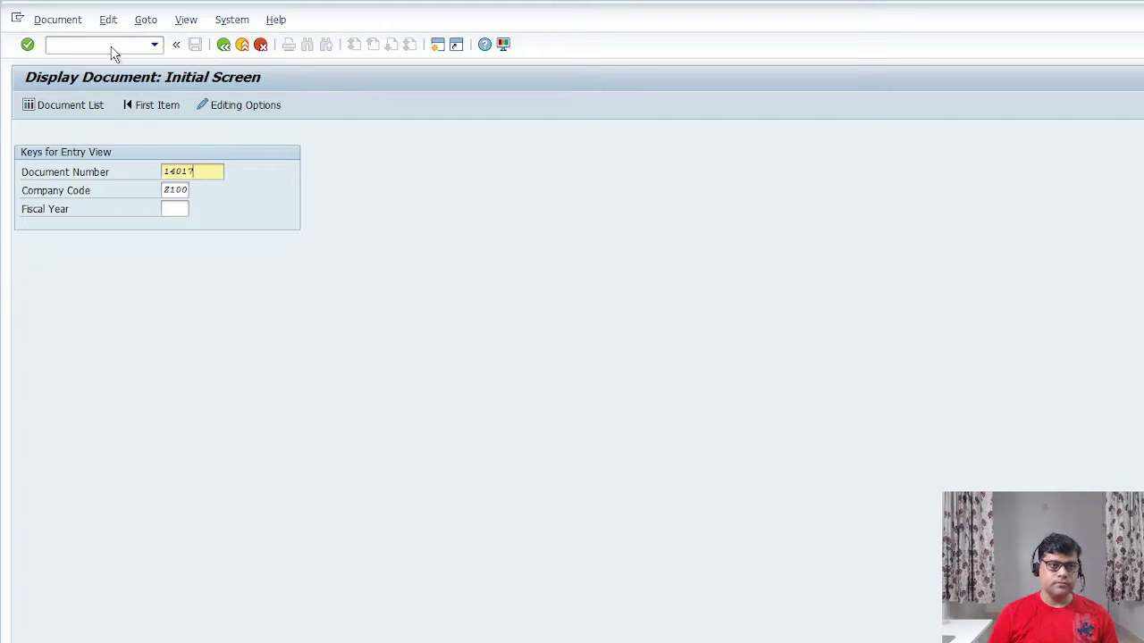
key("Return")
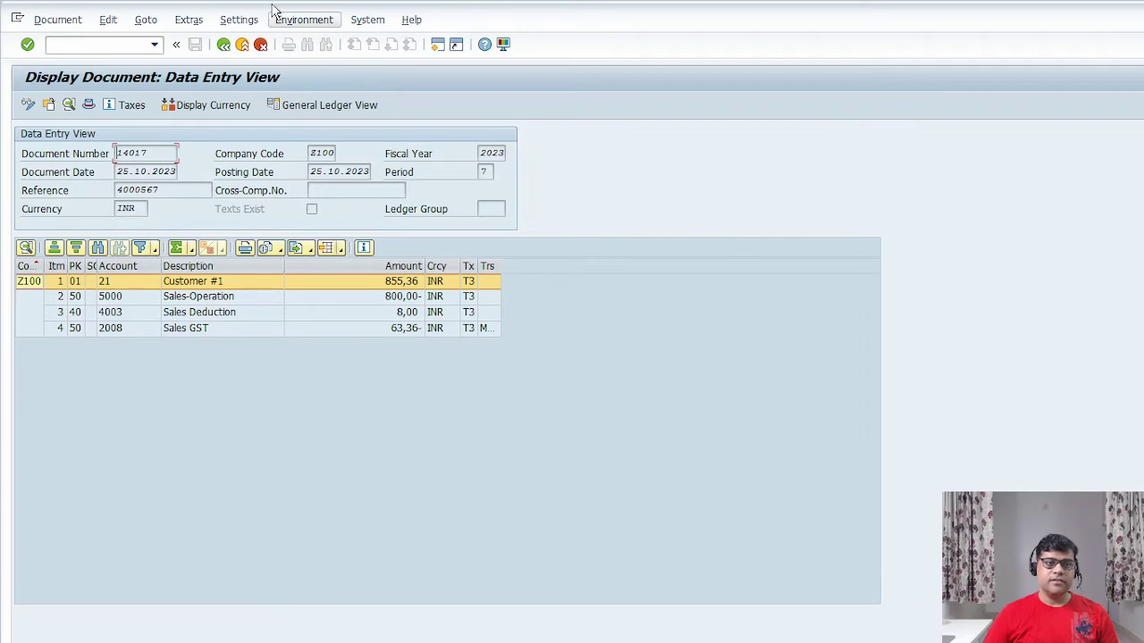
View the original billing document, return to the accounting document and inspect its customer and Sales-Operation lines.
left_click(238, 19)
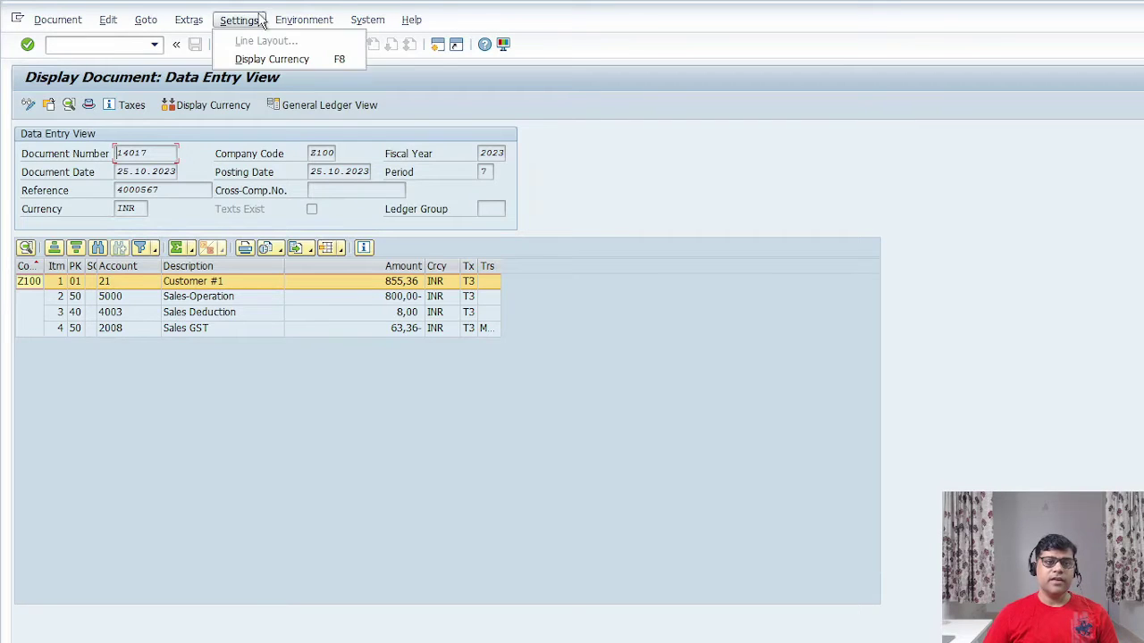
mouse_move(304, 20)
mouse_move(400, 100)
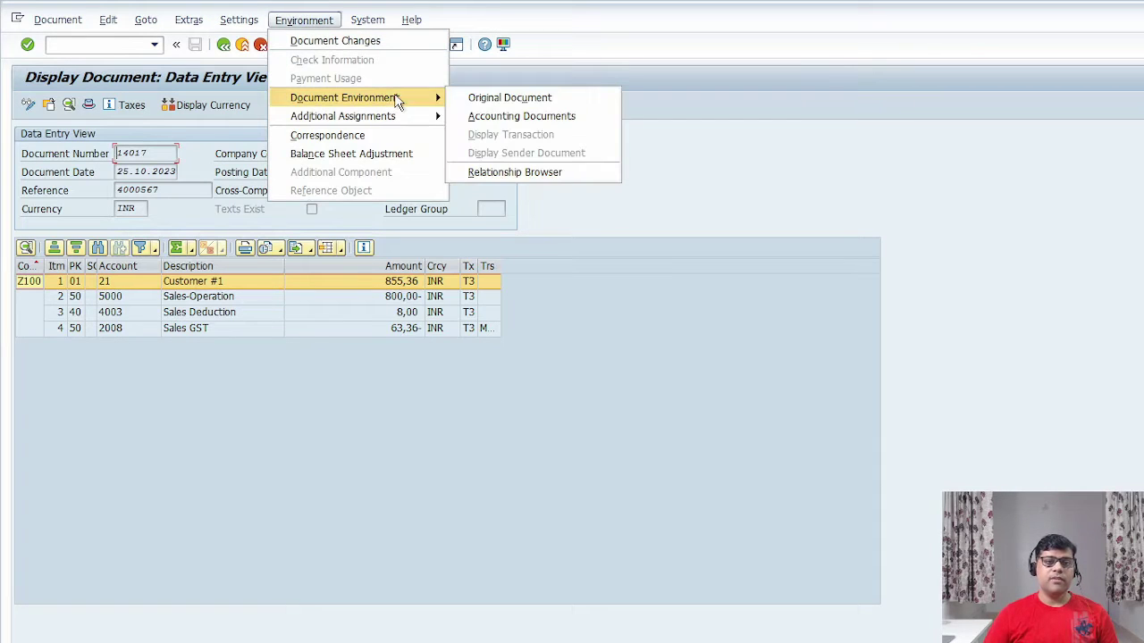
left_click(575, 99)
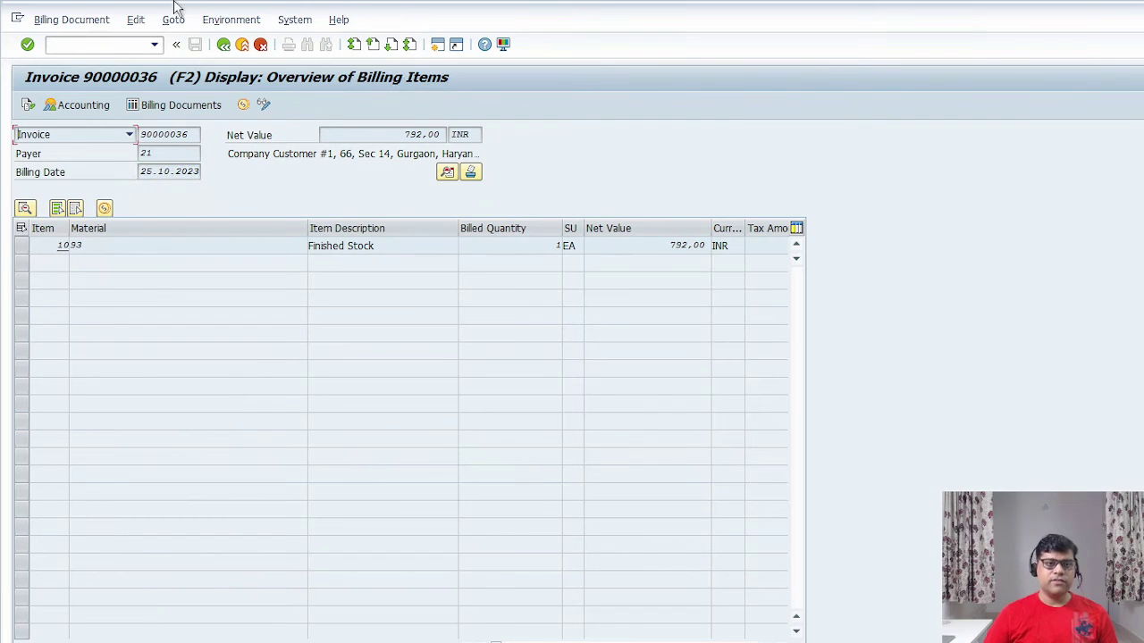
left_click(224, 45)
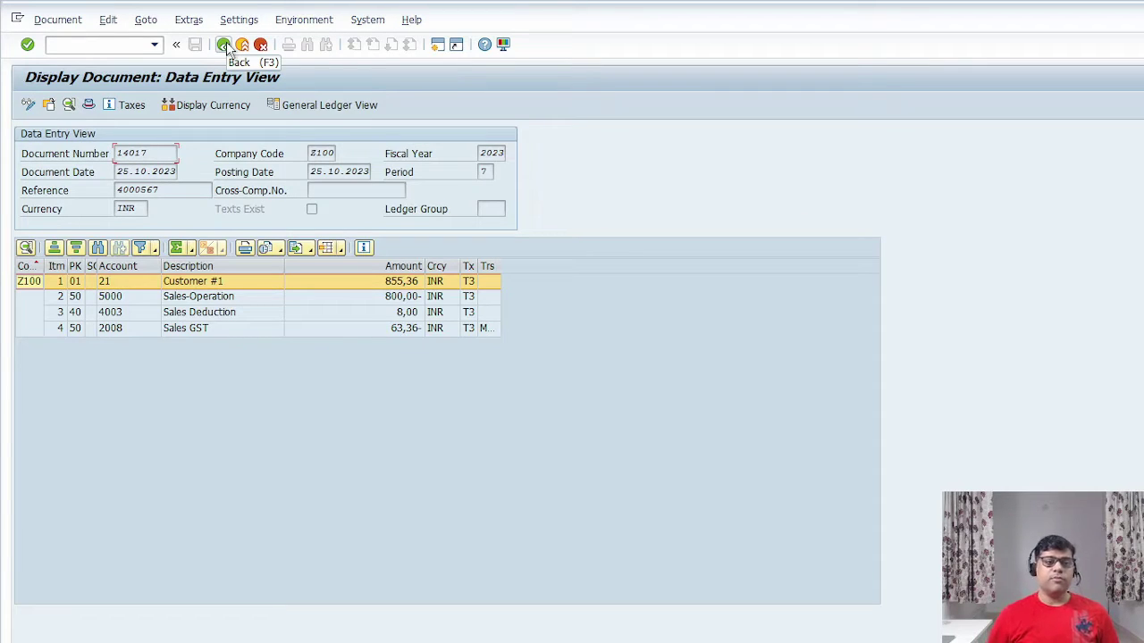
left_click(422, 282)
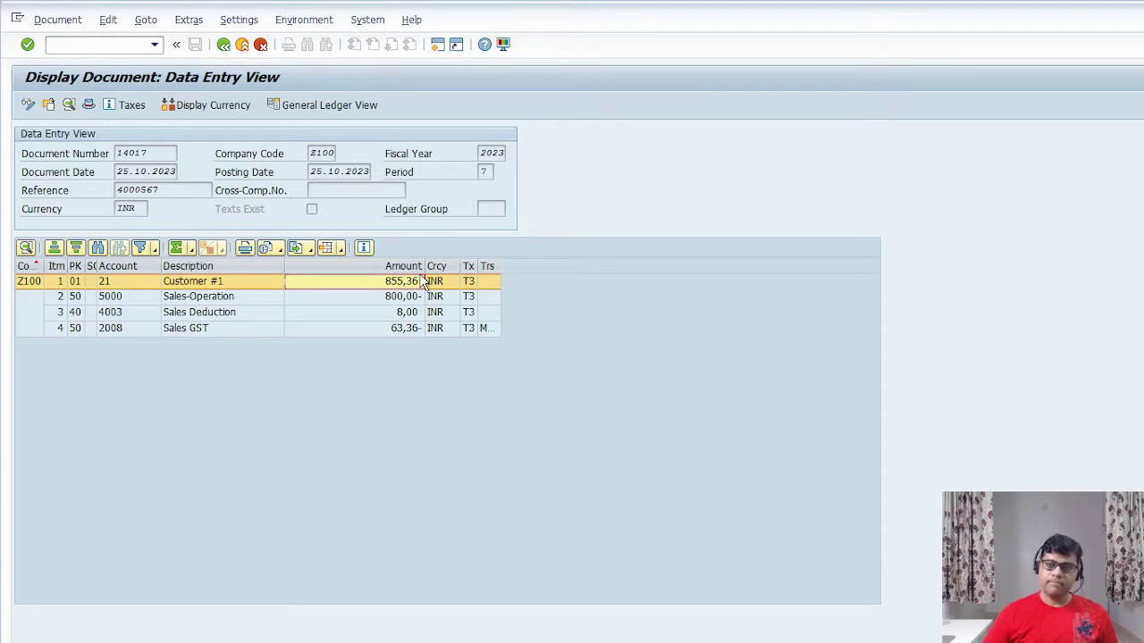
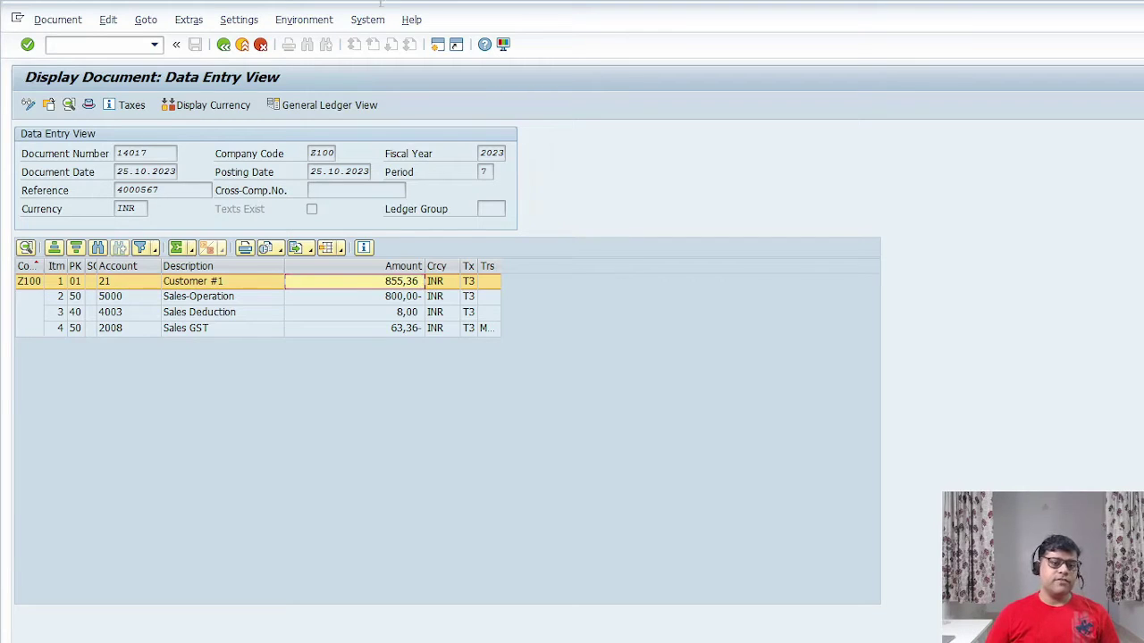
left_click(231, 297)
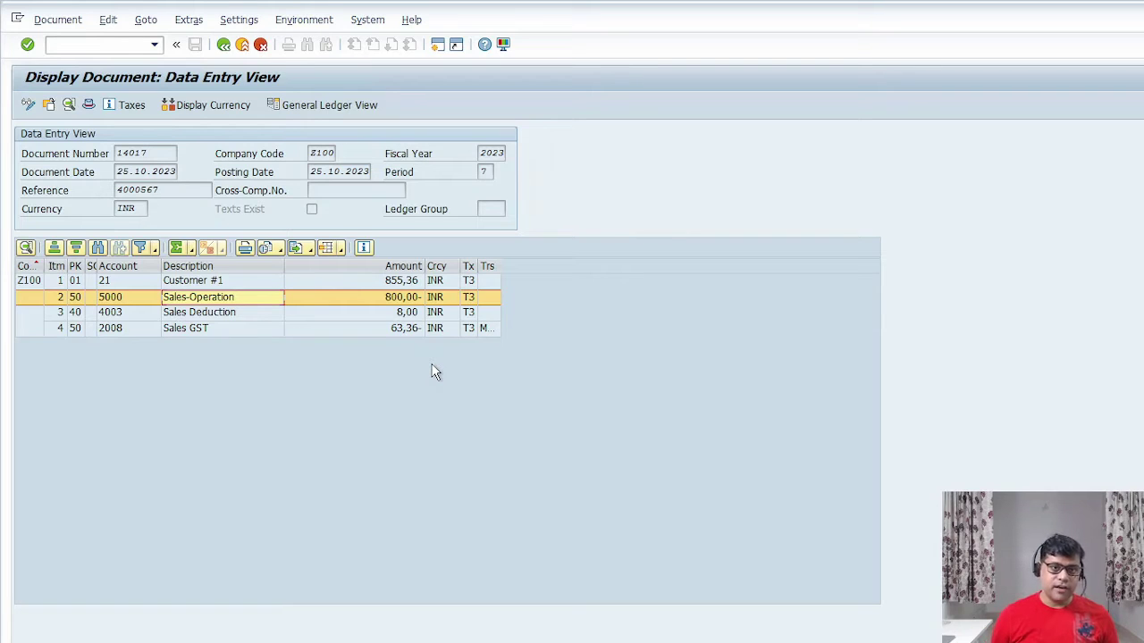
Open a new session and display the item pricing conditions of the prefilled sales order using transaction VA03.
left_click(438, 44)
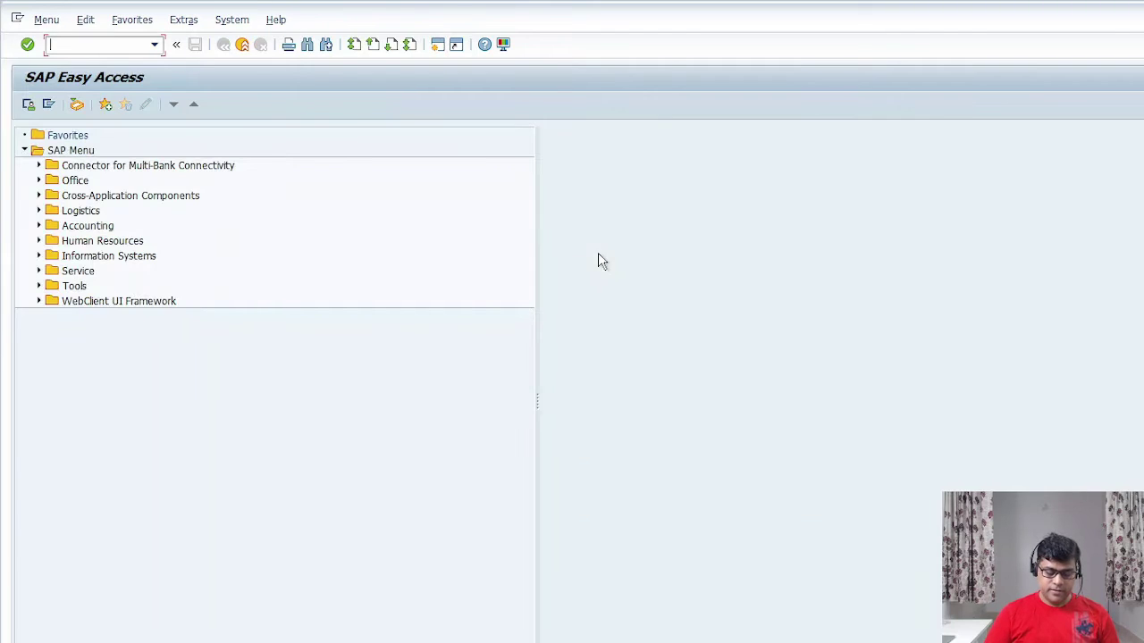
type("va03")
key("Return")
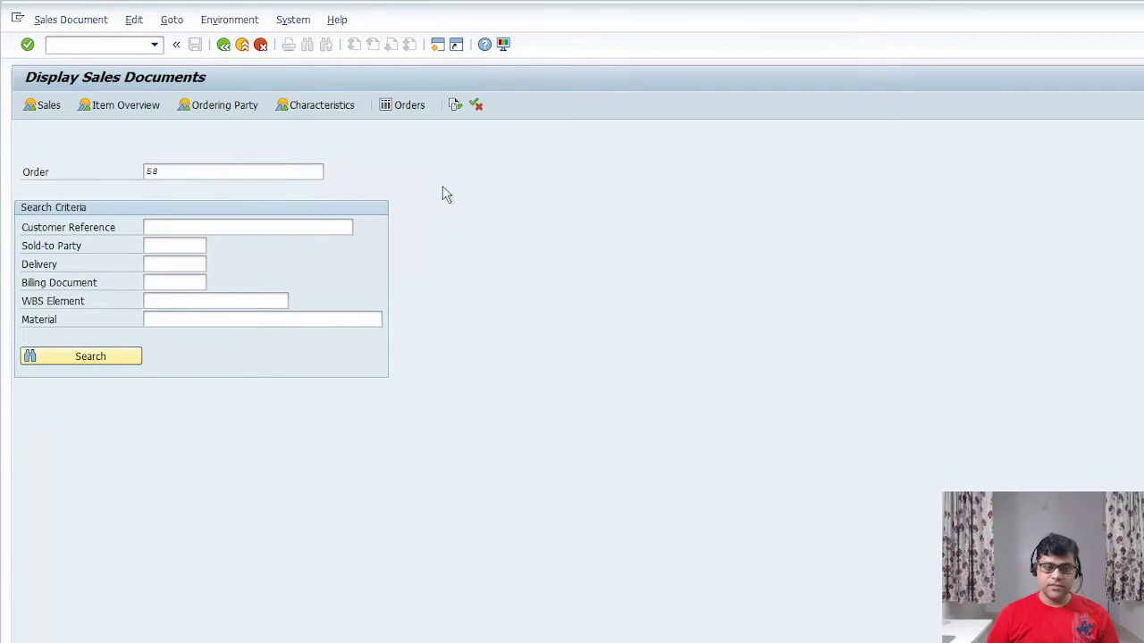
key("Return")
left_click(177, 19)
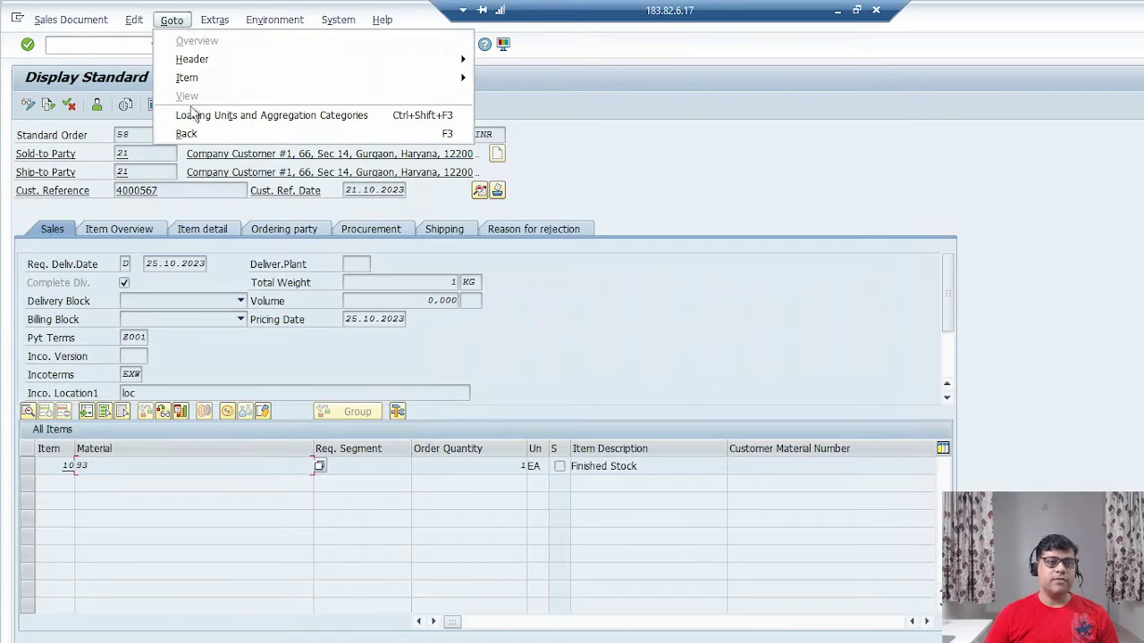
mouse_move(314, 77)
left_click(556, 208)
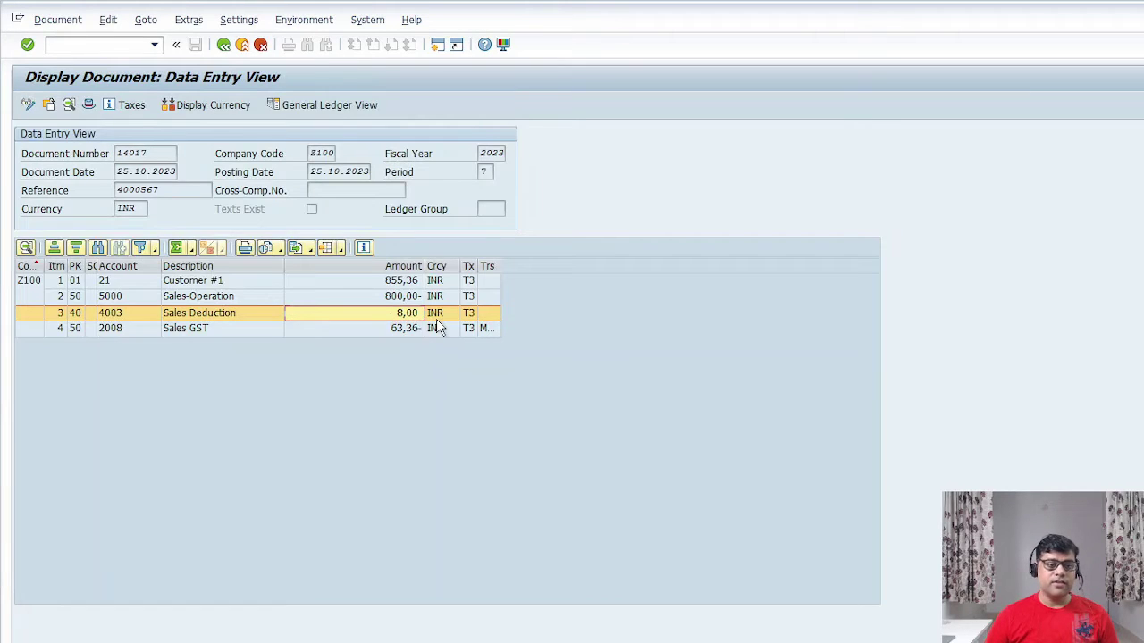
Compare the accounting document's Sales GST and customer lines with the Output Tax and other pricing conditions of the sales order item.
left_click(295, 331)
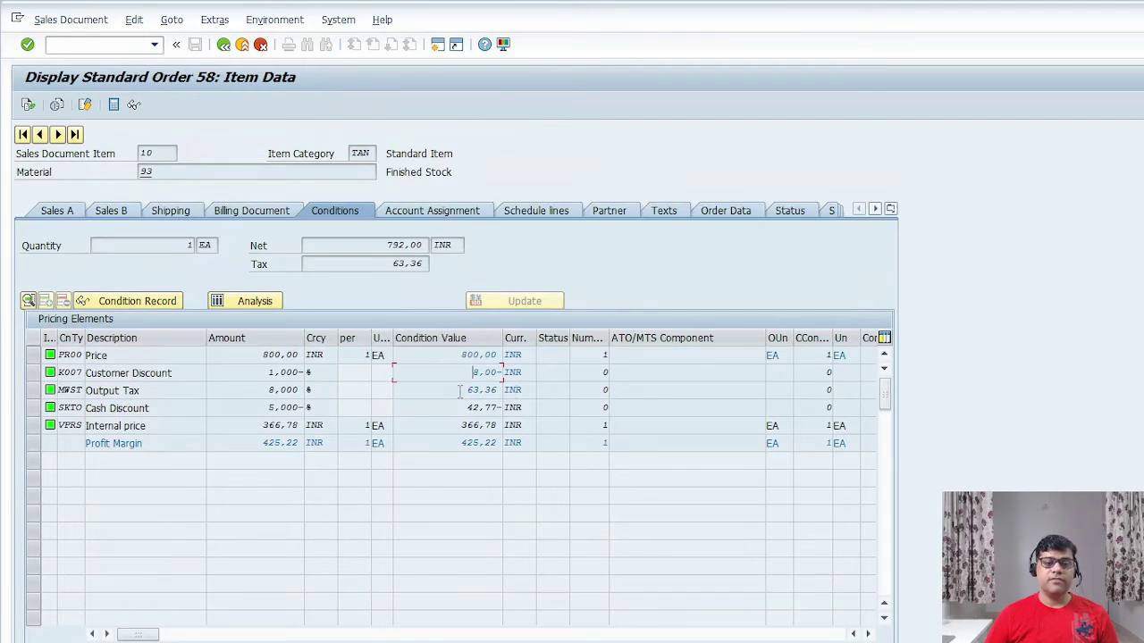
double_click(460, 390)
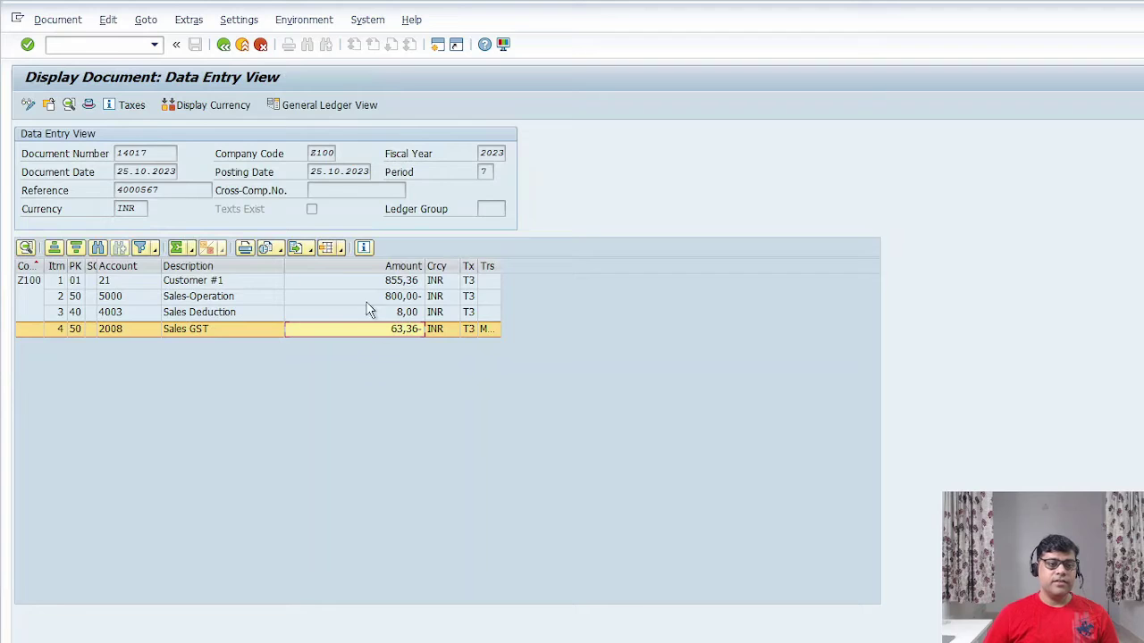
left_click(314, 286)
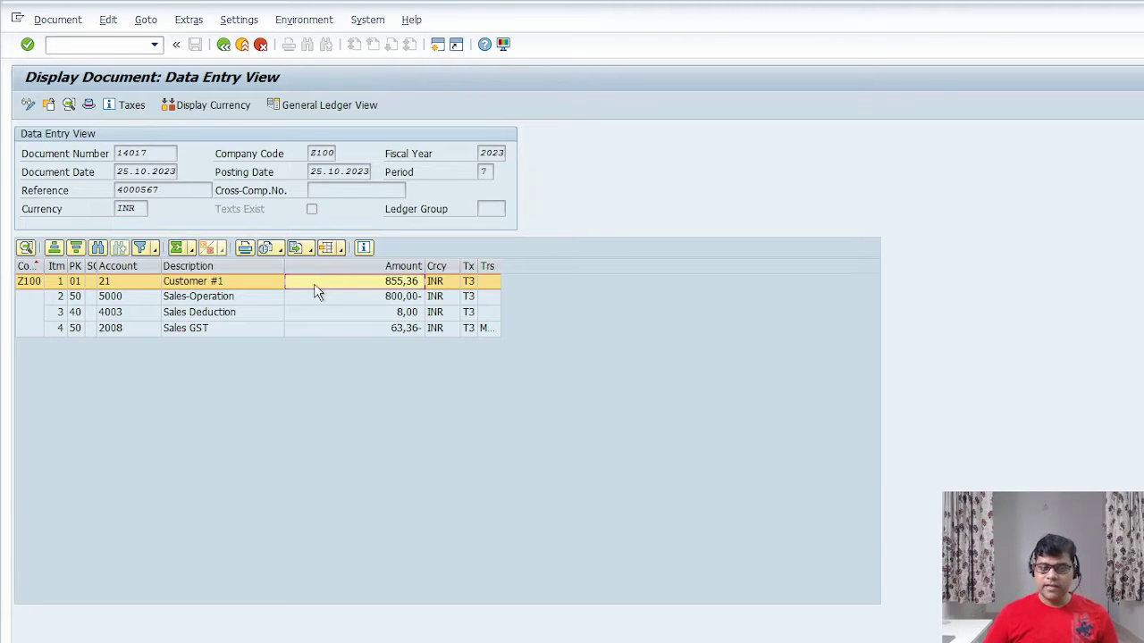
key("alt+Tab")
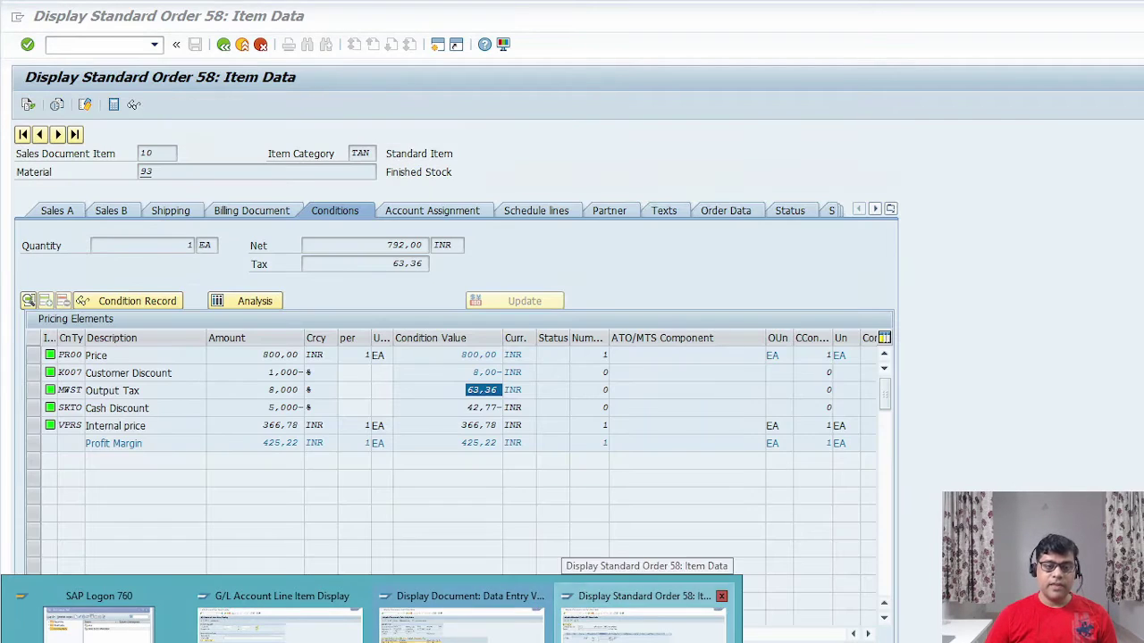
Open a new session and run transaction KE24 to list the actual line items for company code Z100.
left_click(438, 46)
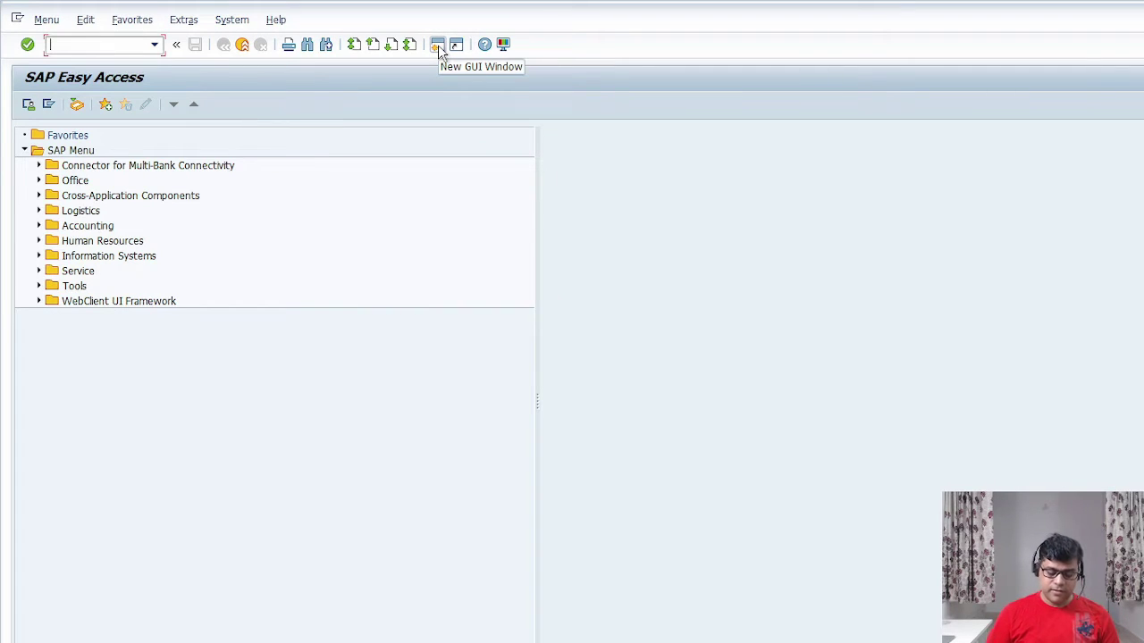
type("ke24")
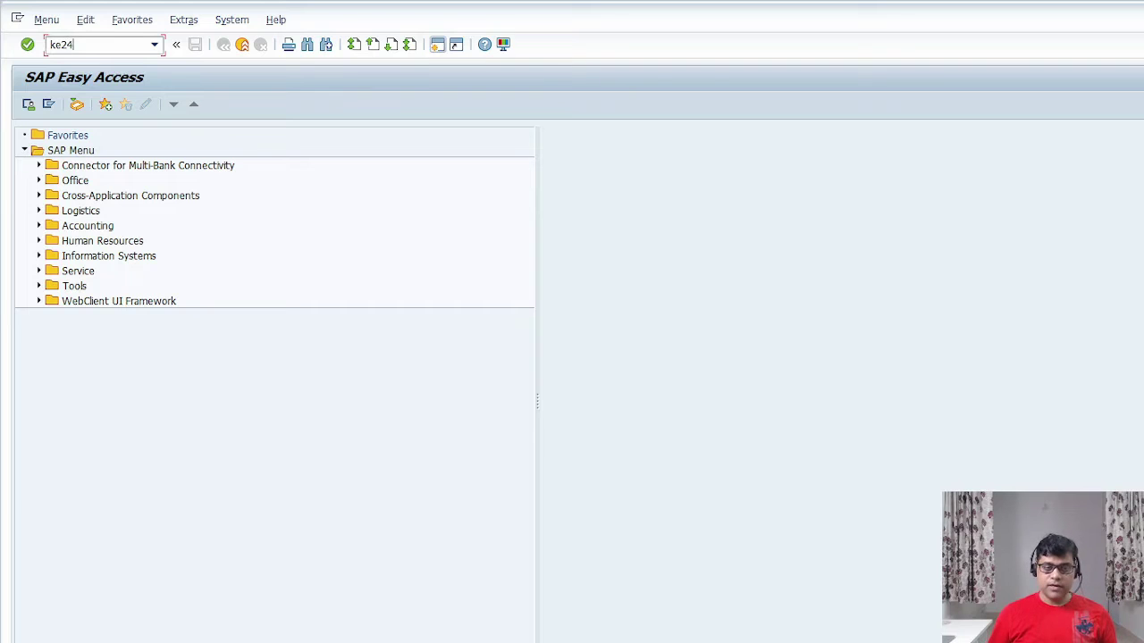
key("Return")
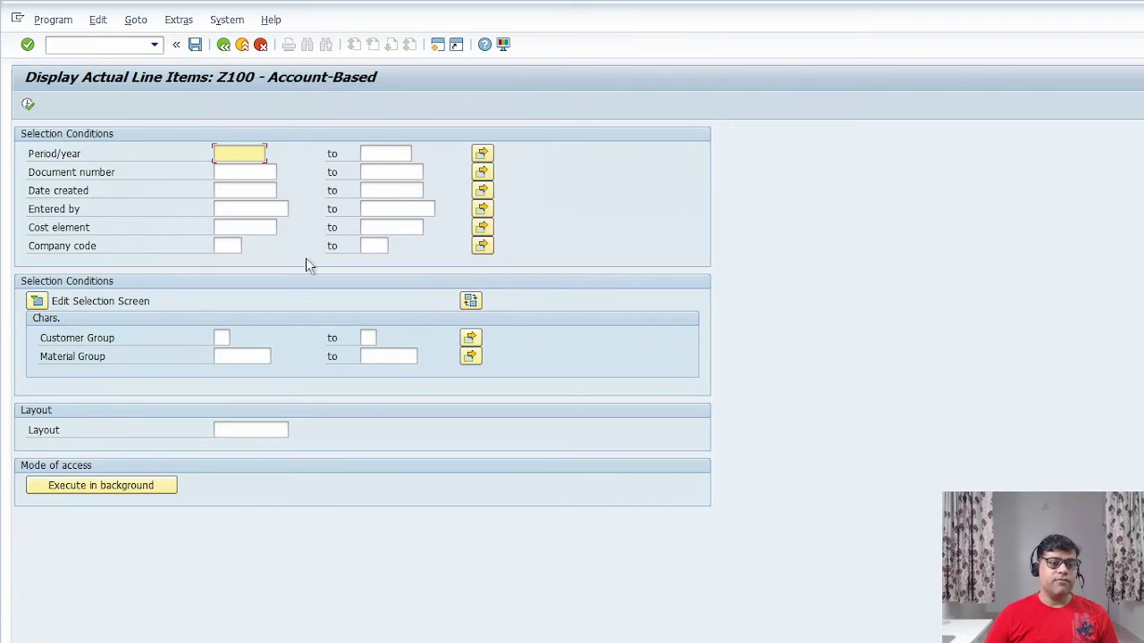
left_click(228, 246)
type("Z100")
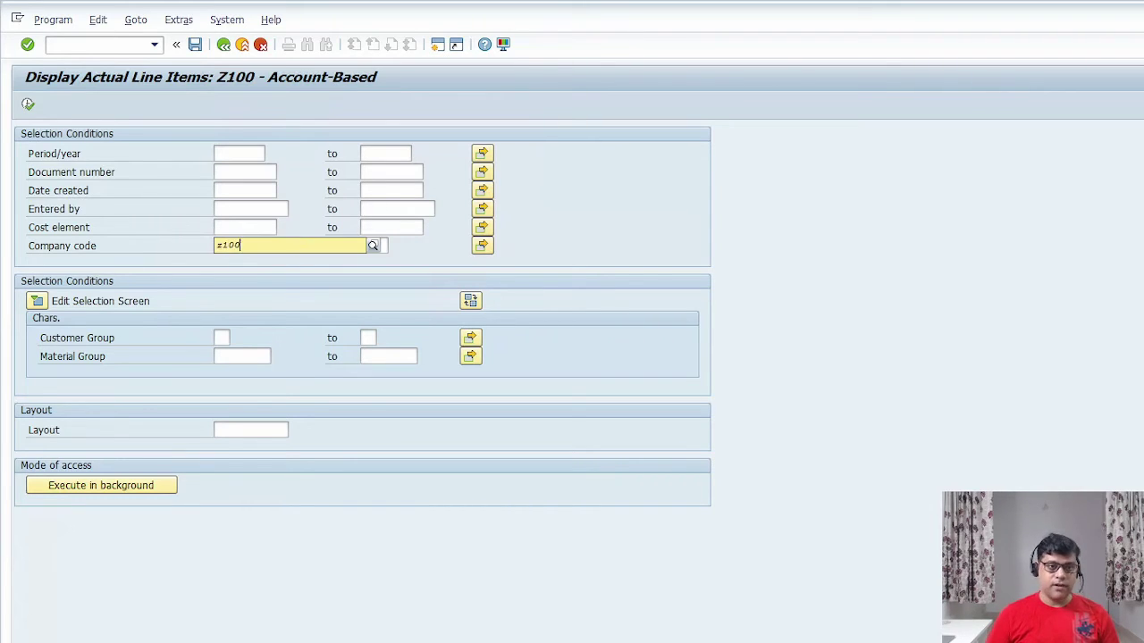
key("Return")
left_click(28, 104)
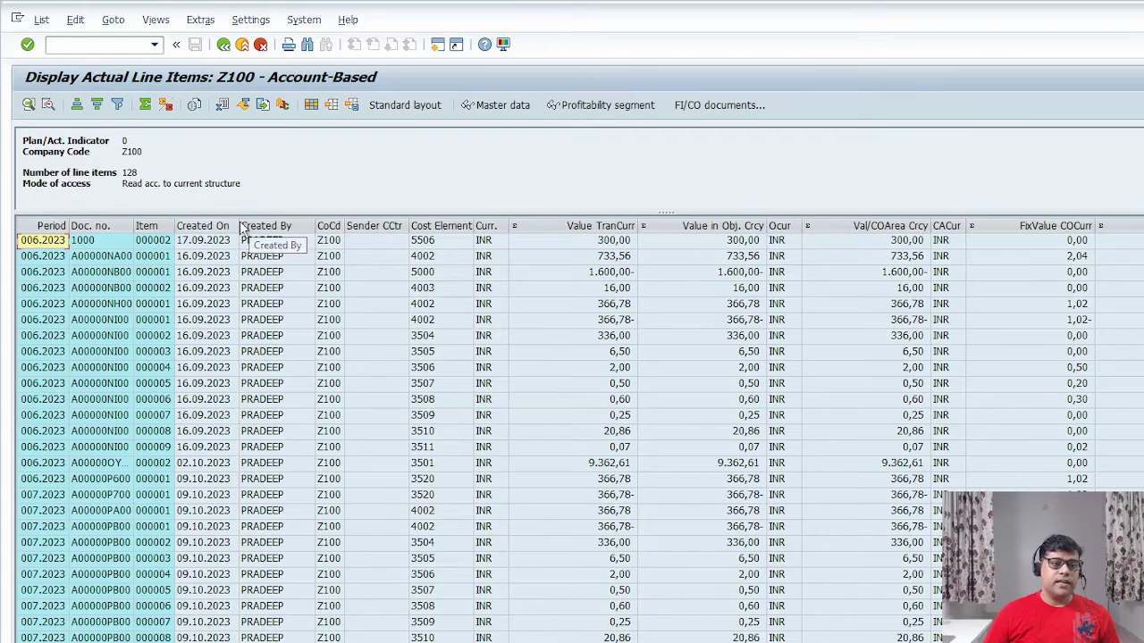
Filter the actual line items by the creation date 25.10.2023.
left_click(199, 226)
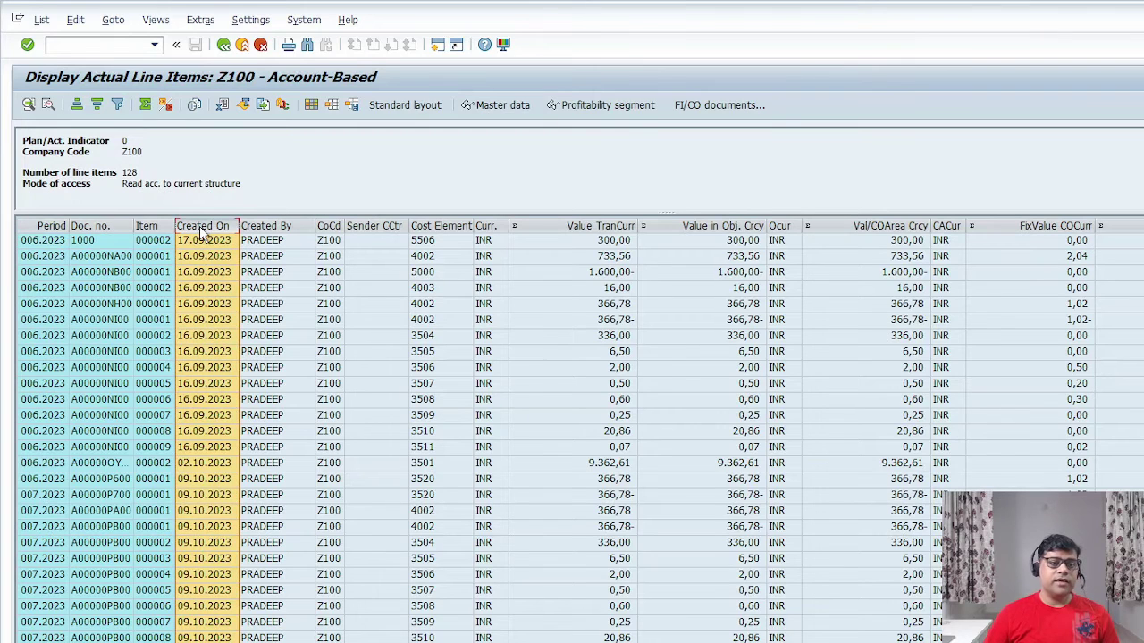
left_click(117, 104)
left_click(291, 197)
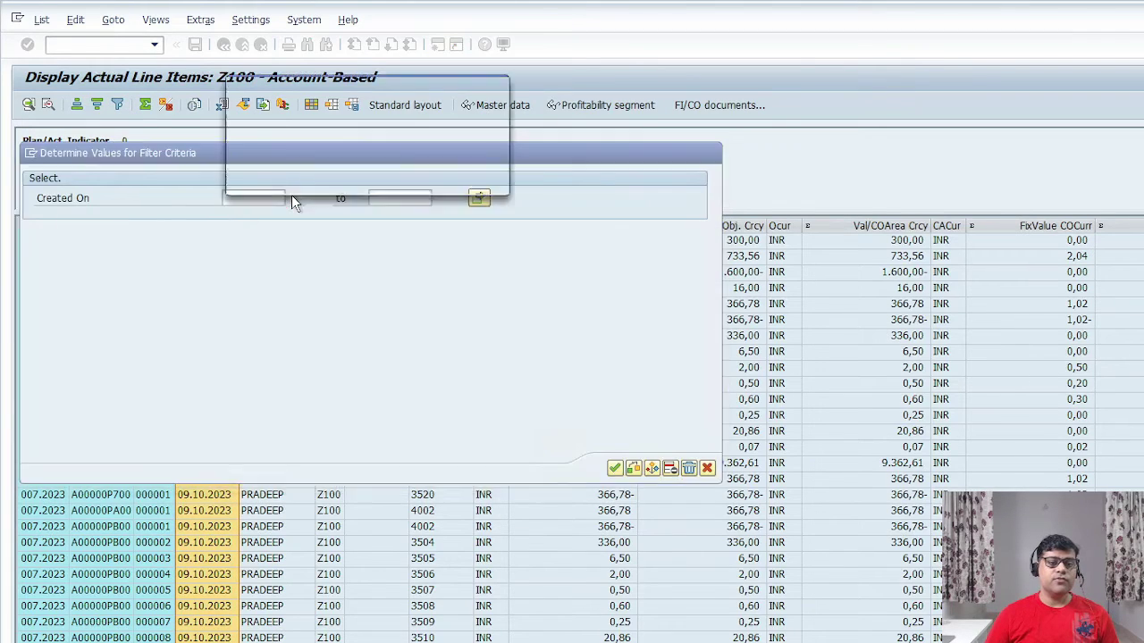
double_click(277, 263)
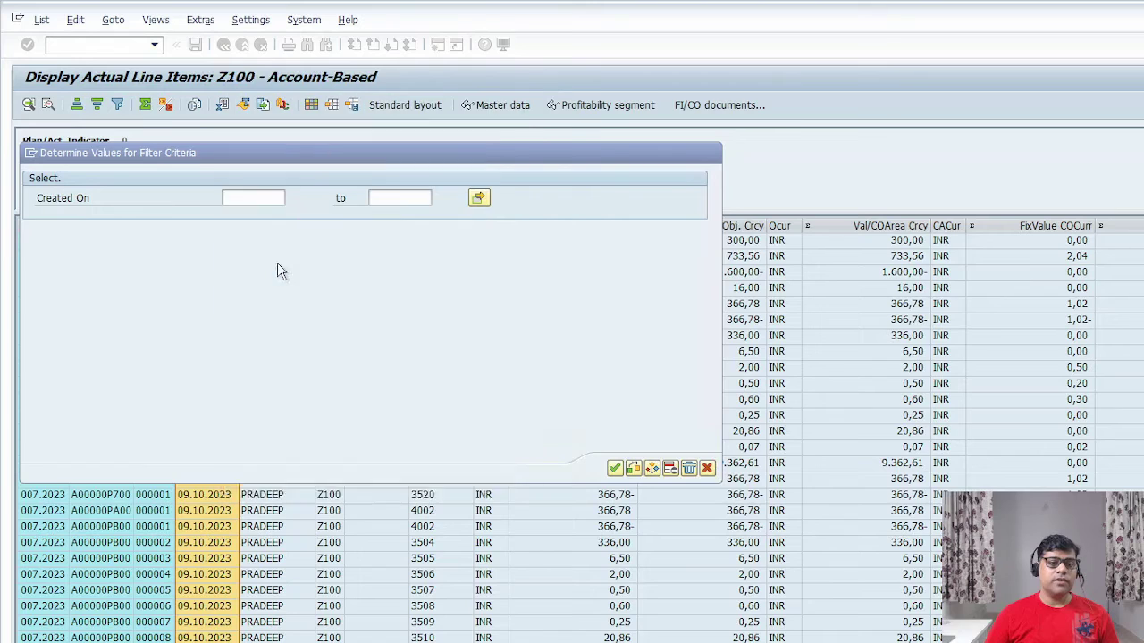
left_click(615, 470)
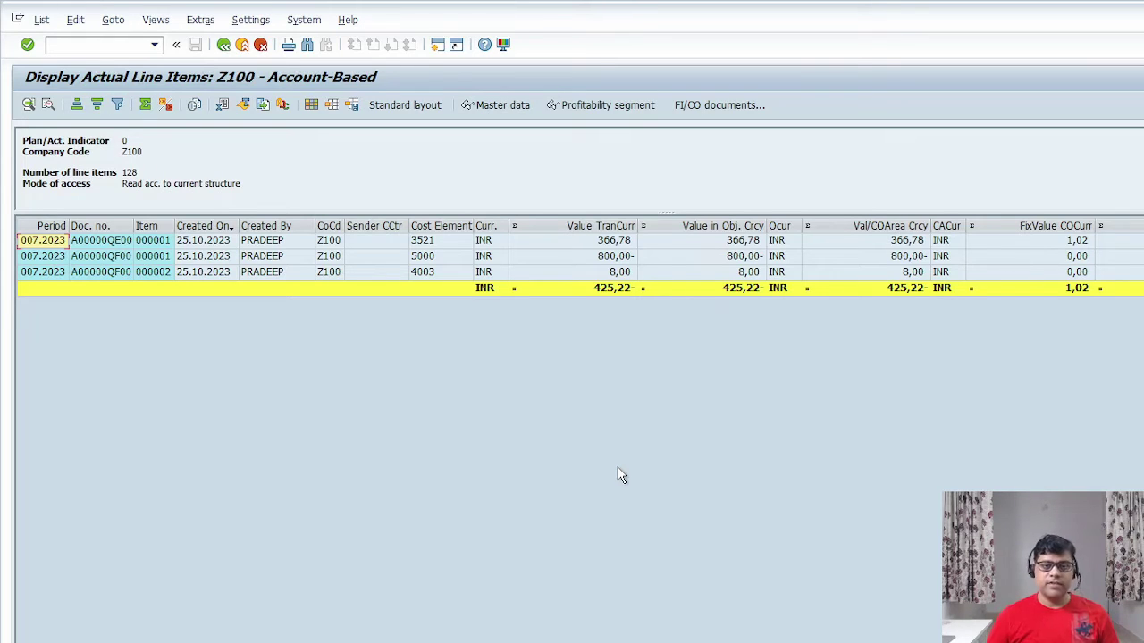
Examine the cost element 3521, 5000 and 4003 values and compare them with the invoice's accounting document lines.
left_click(618, 261)
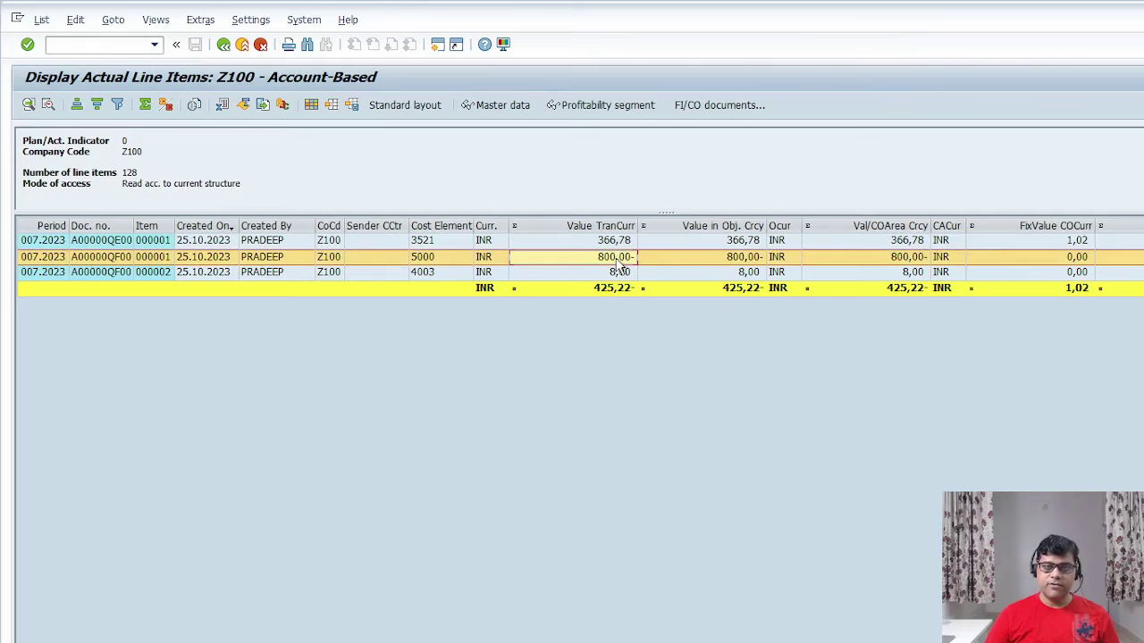
left_click(619, 247)
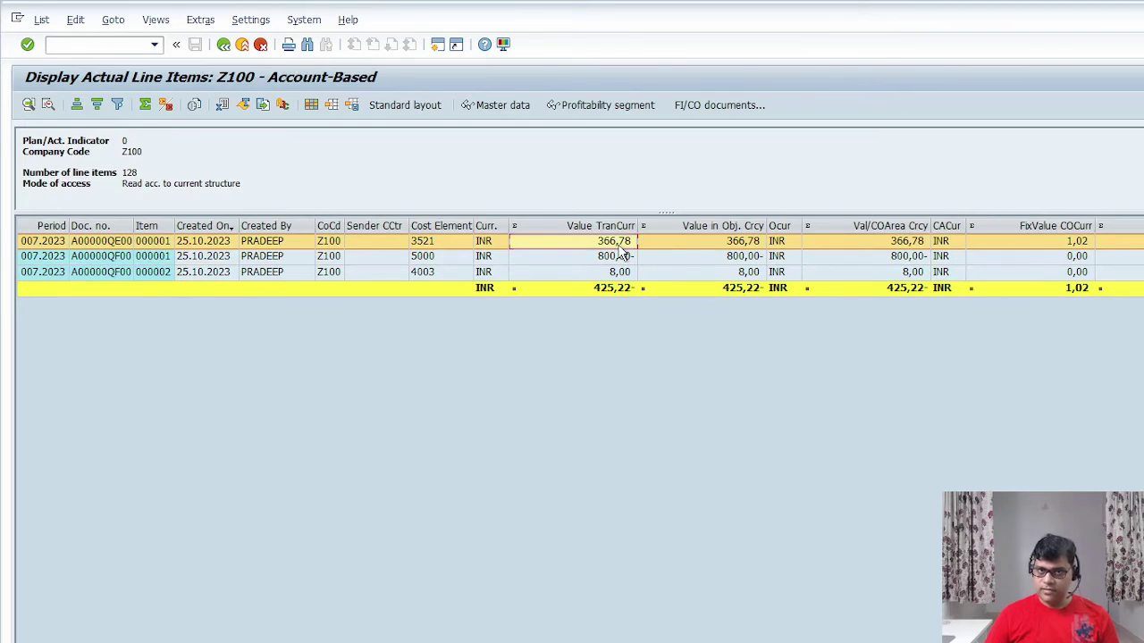
left_click(575, 276)
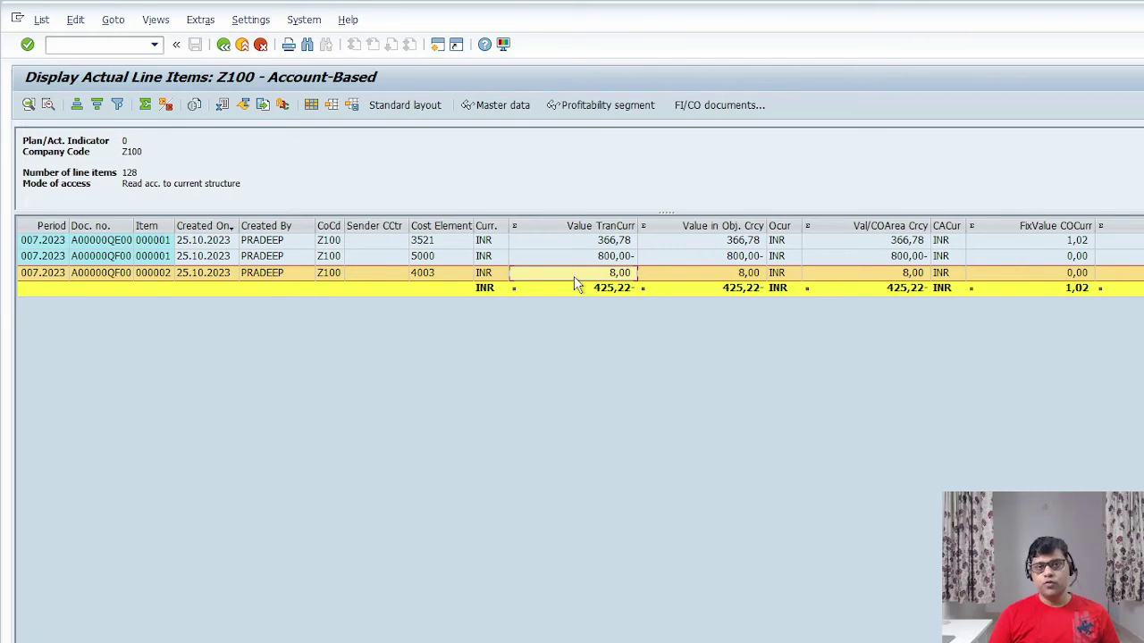
left_click(744, 259)
left_click(744, 272)
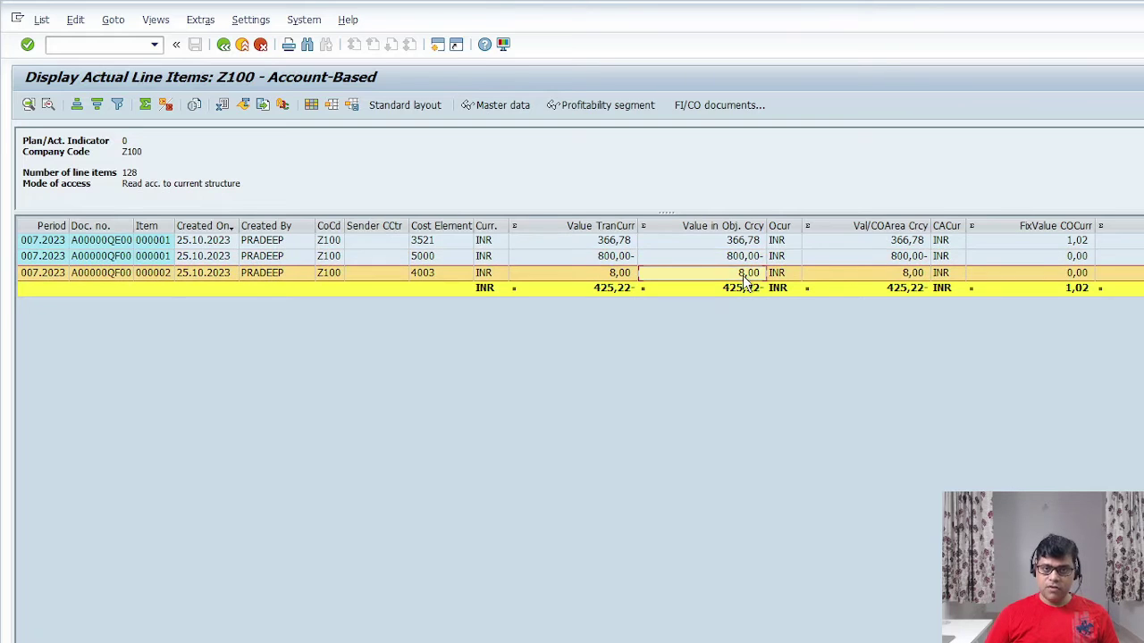
left_click(747, 243)
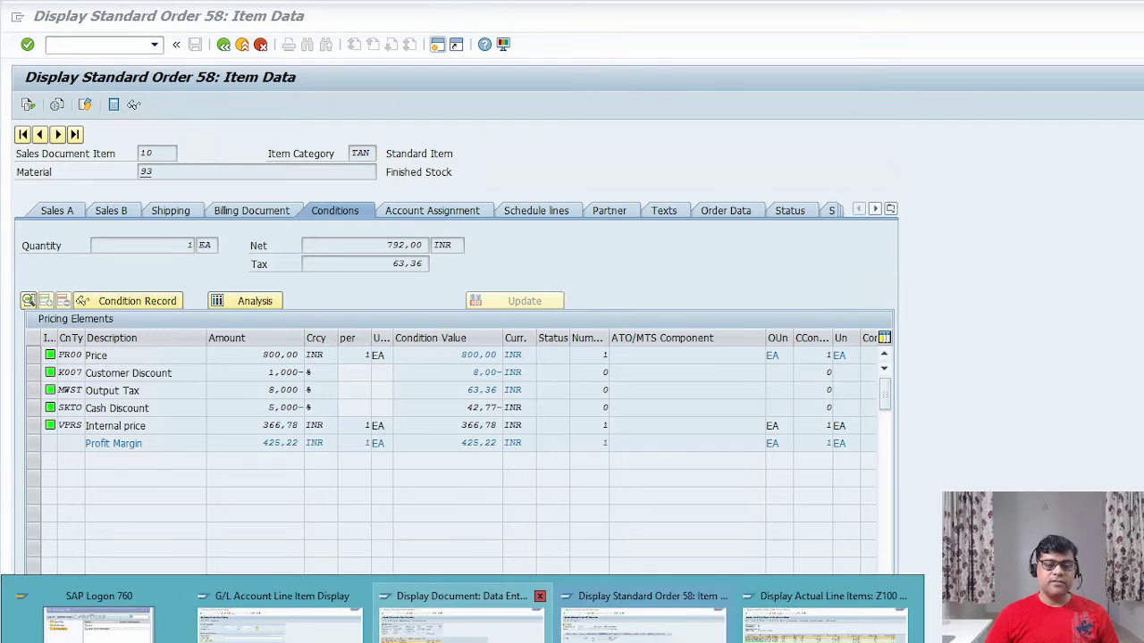
left_click(463, 613)
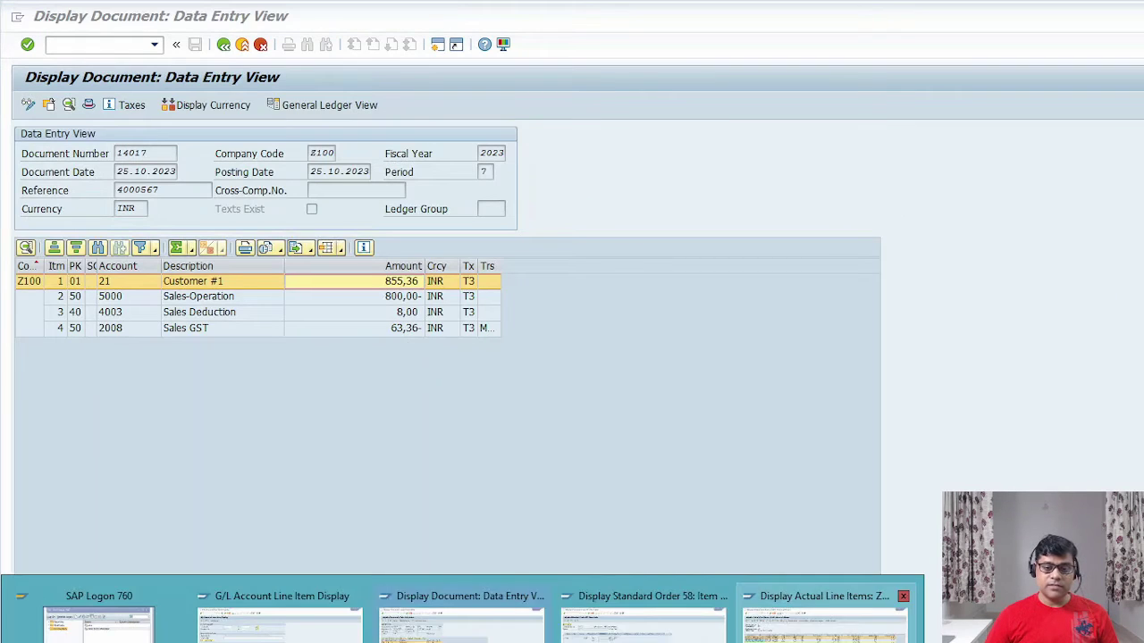
left_click(827, 616)
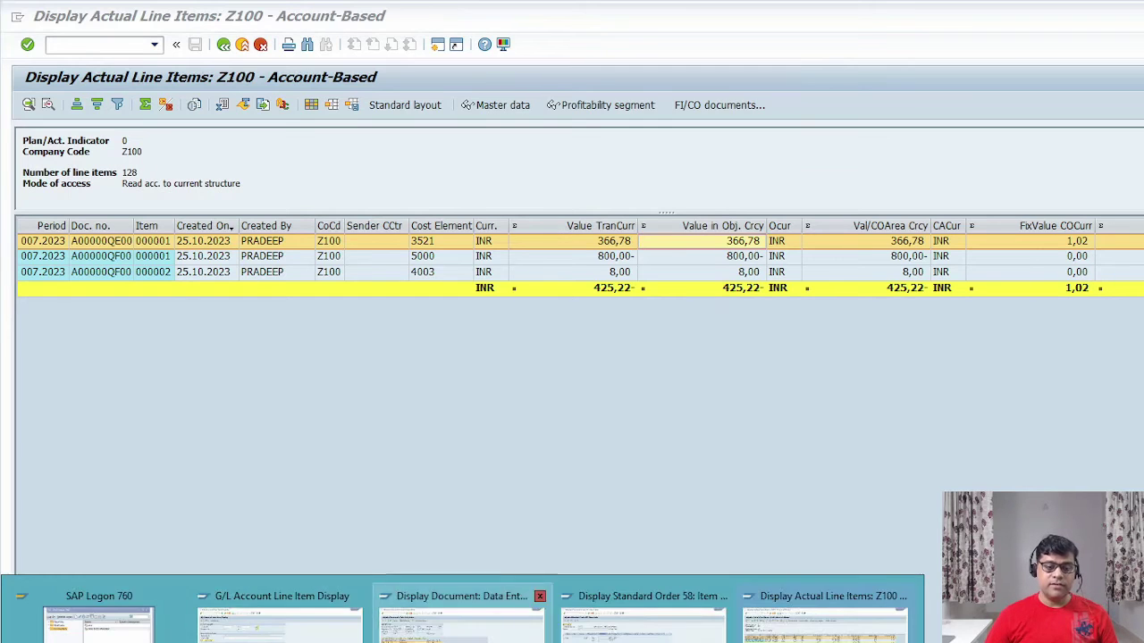
Return to the invoice's accounting document and look up its related accounting documents.
left_click(464, 617)
left_click(301, 22)
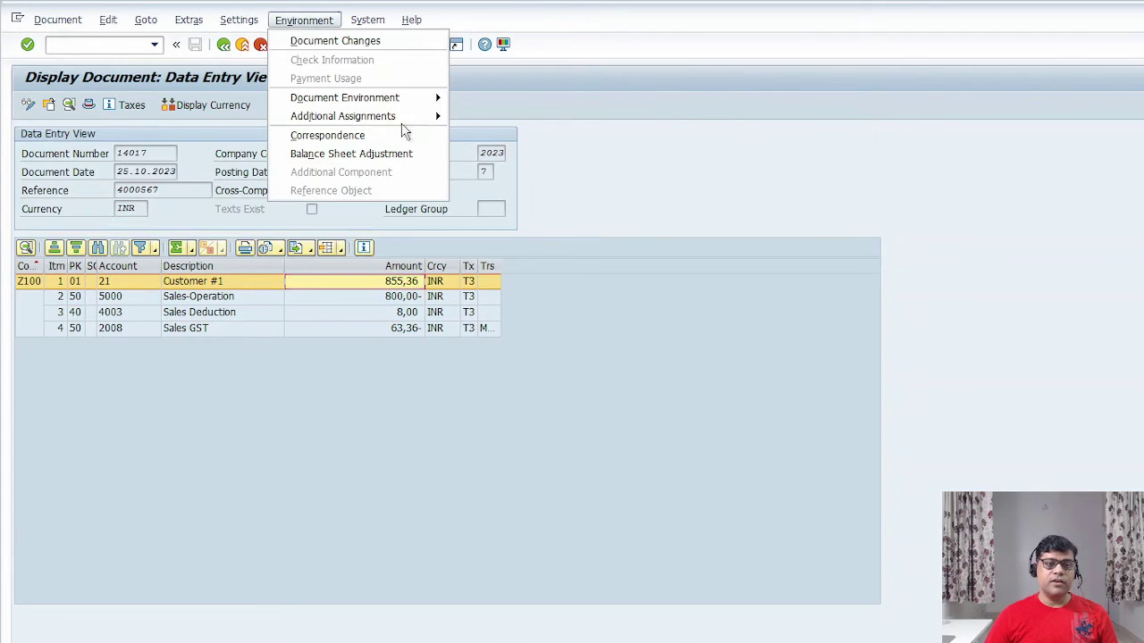
mouse_move(410, 101)
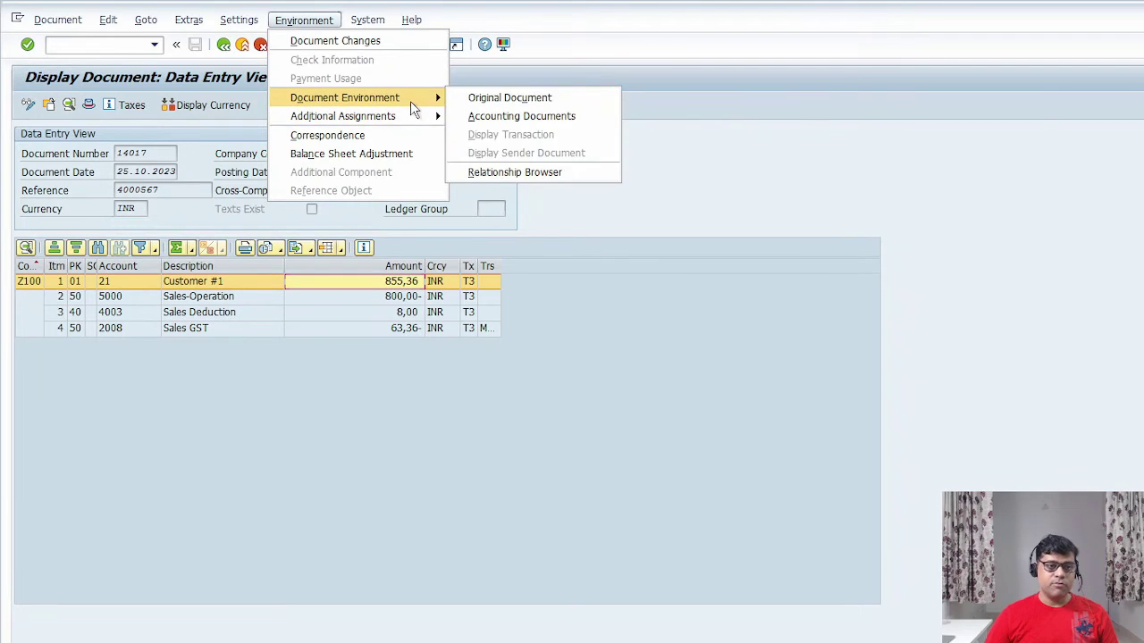
left_click(527, 114)
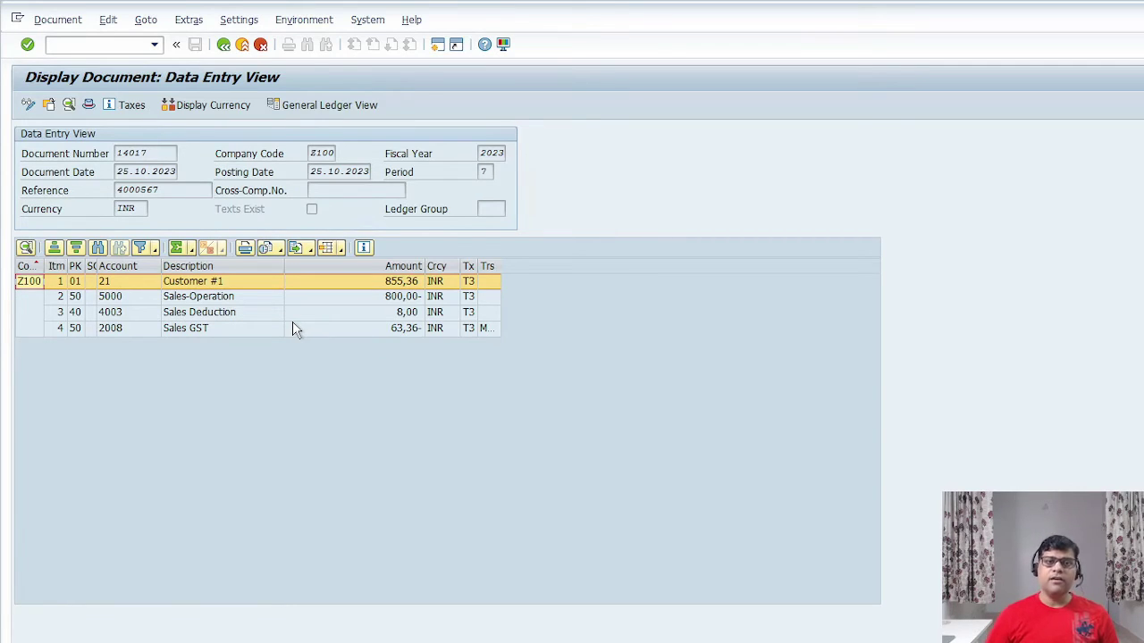
Switch to the G/L Account Line Item Display session and return it to the SAP Easy Access menu.
mouse_move(462, 639)
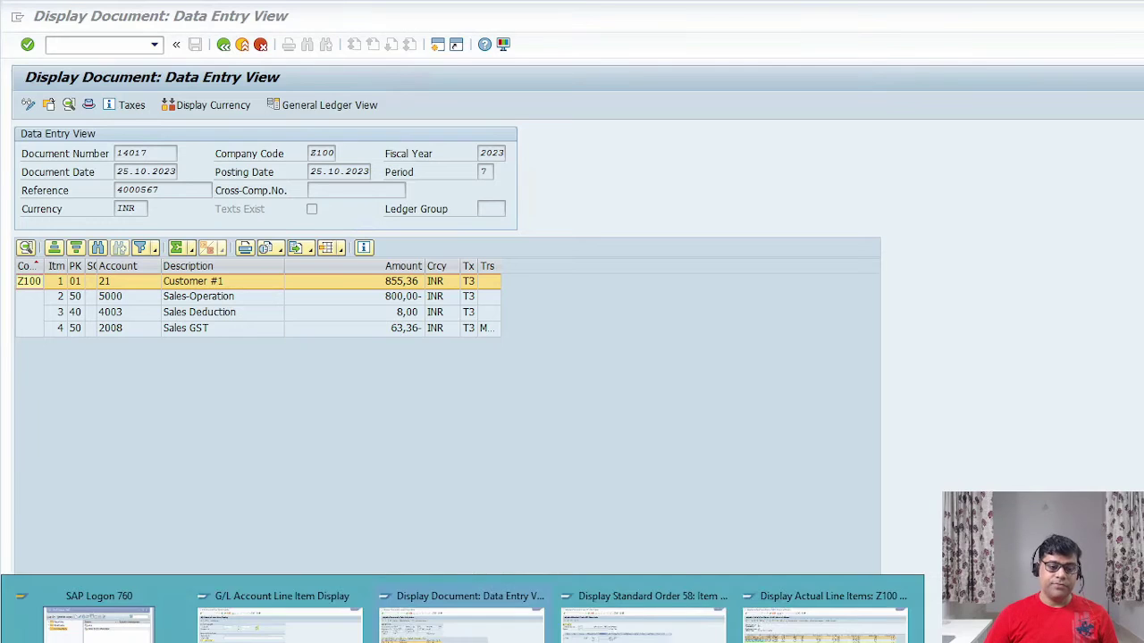
key("alt+Tab")
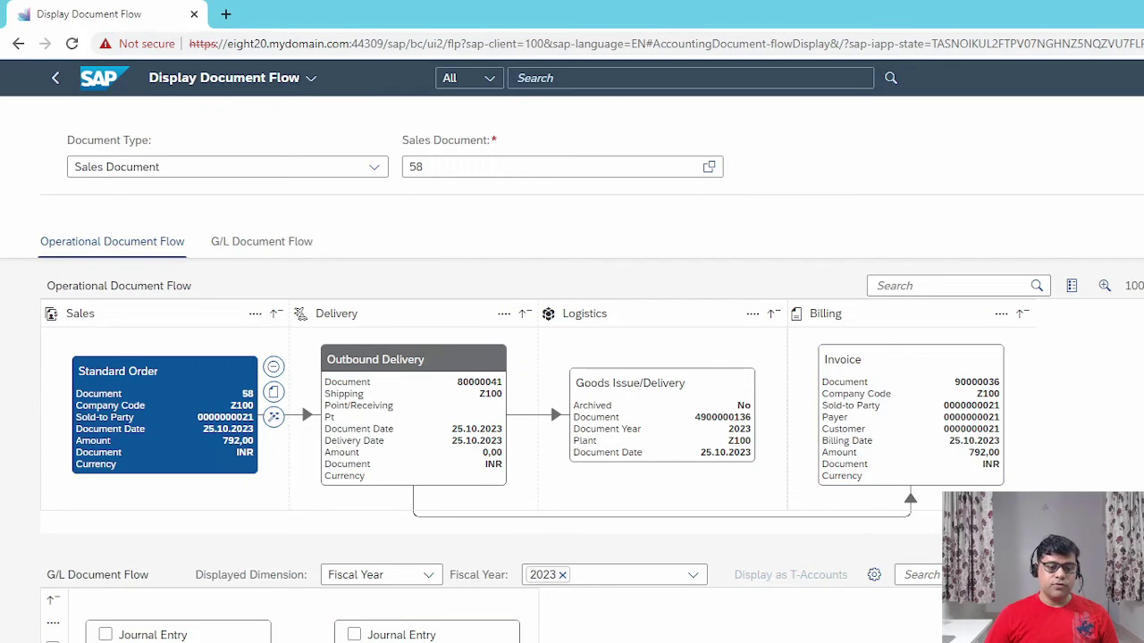
left_click(279, 625)
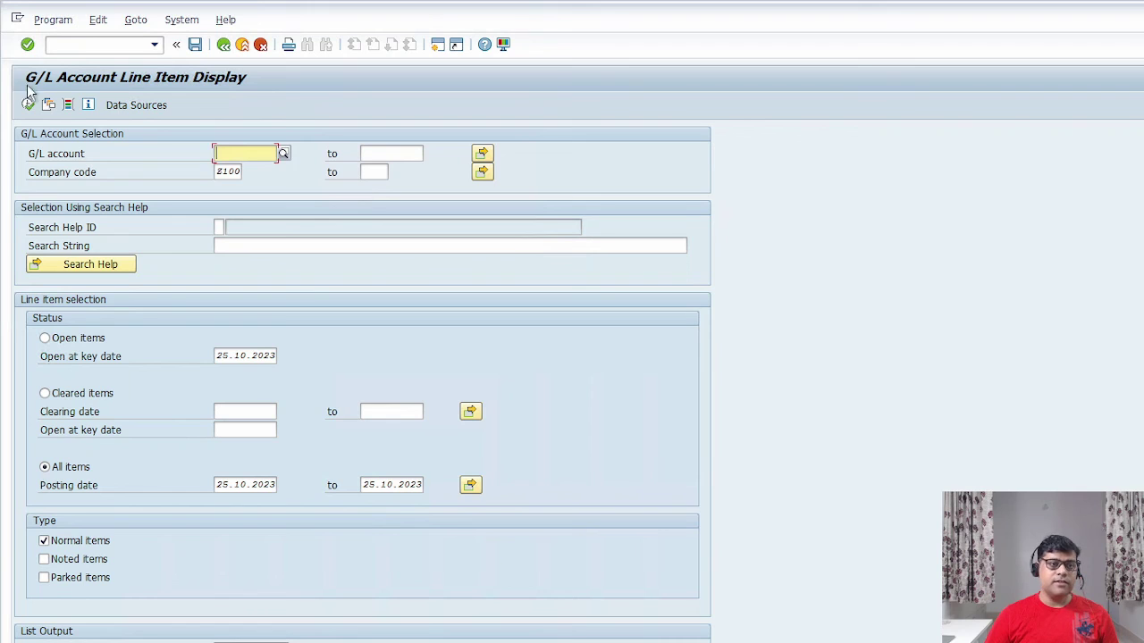
left_click(159, 45)
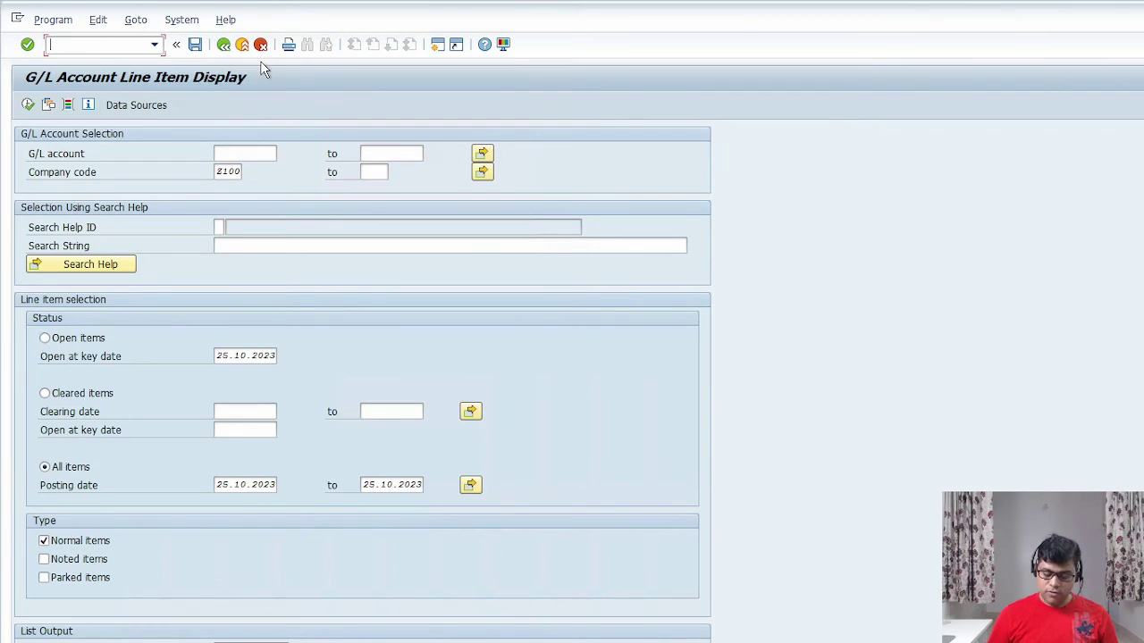
type("/n")
key("Return")
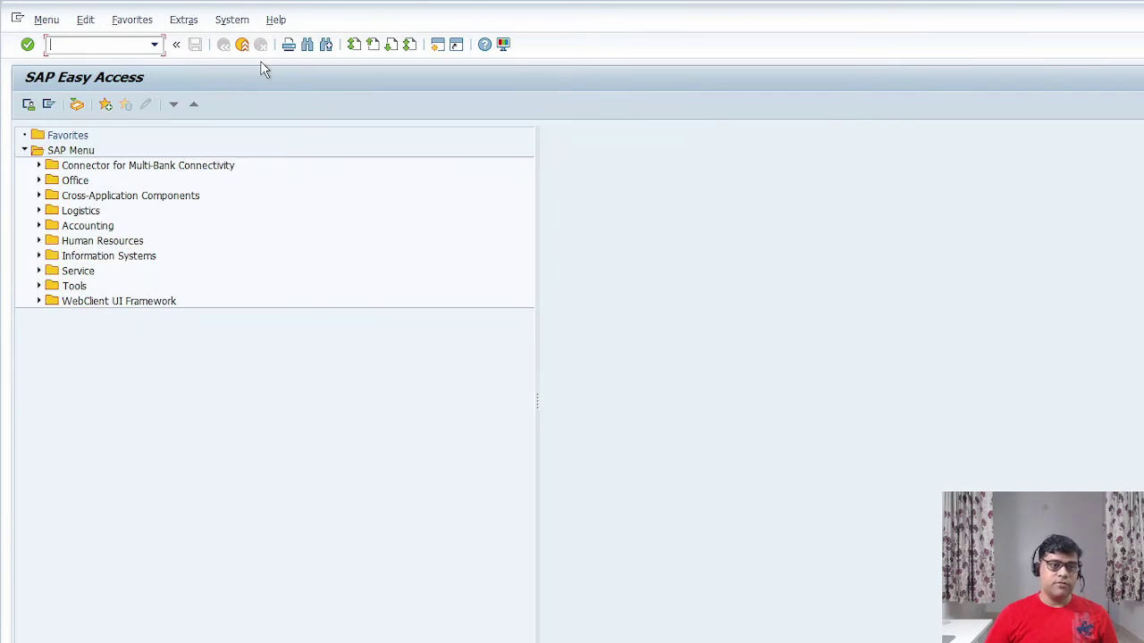
Open report S_ALR_87012197, List of Customer Line Items, from the Accounts Receivable information system's customer item reports.
left_click(38, 226)
left_click(51, 241)
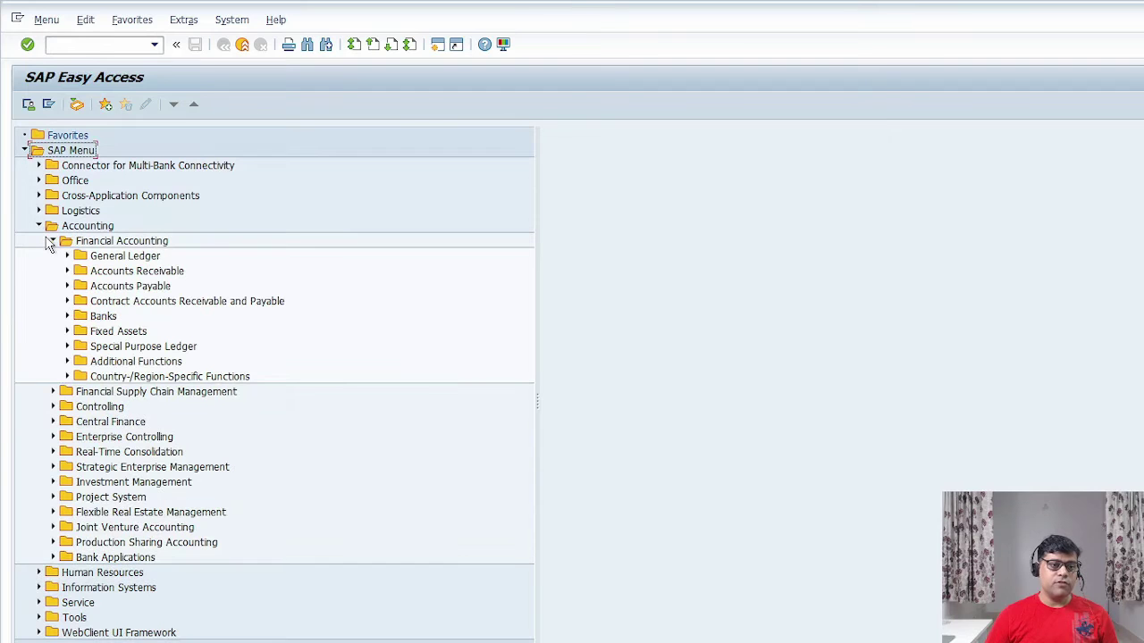
left_click(67, 270)
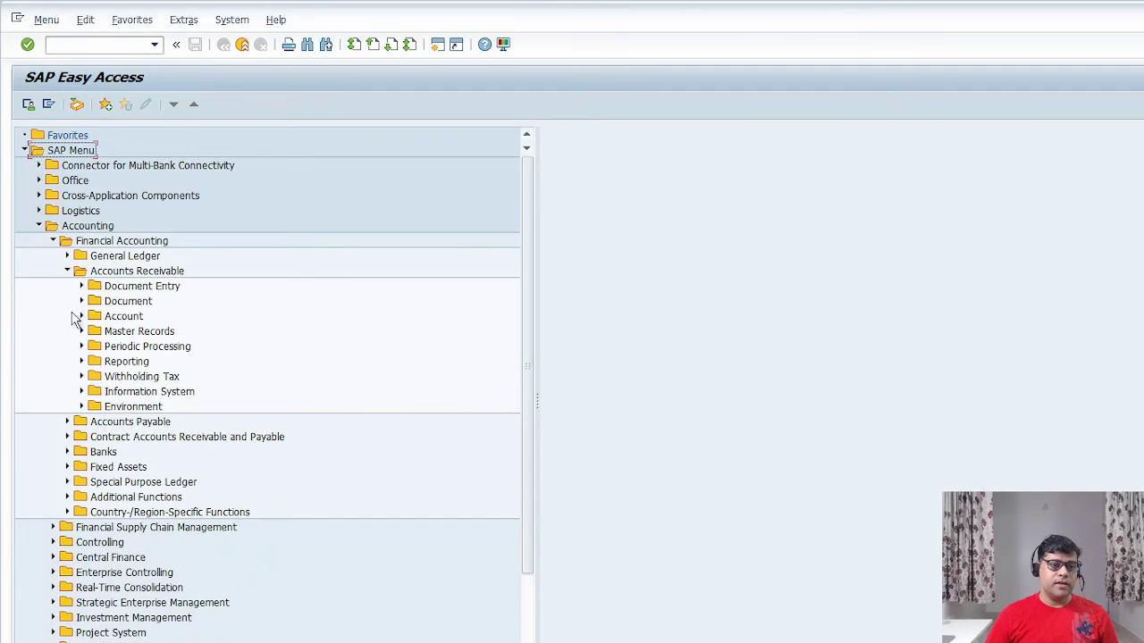
left_click(82, 392)
left_click(96, 407)
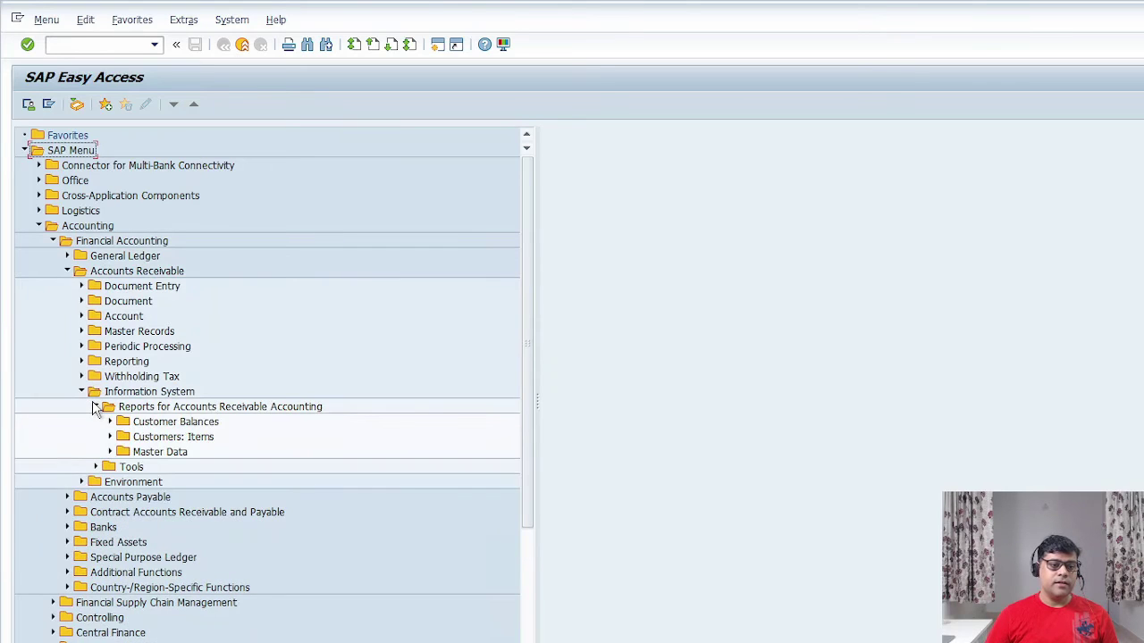
left_click(95, 407)
left_click(94, 406)
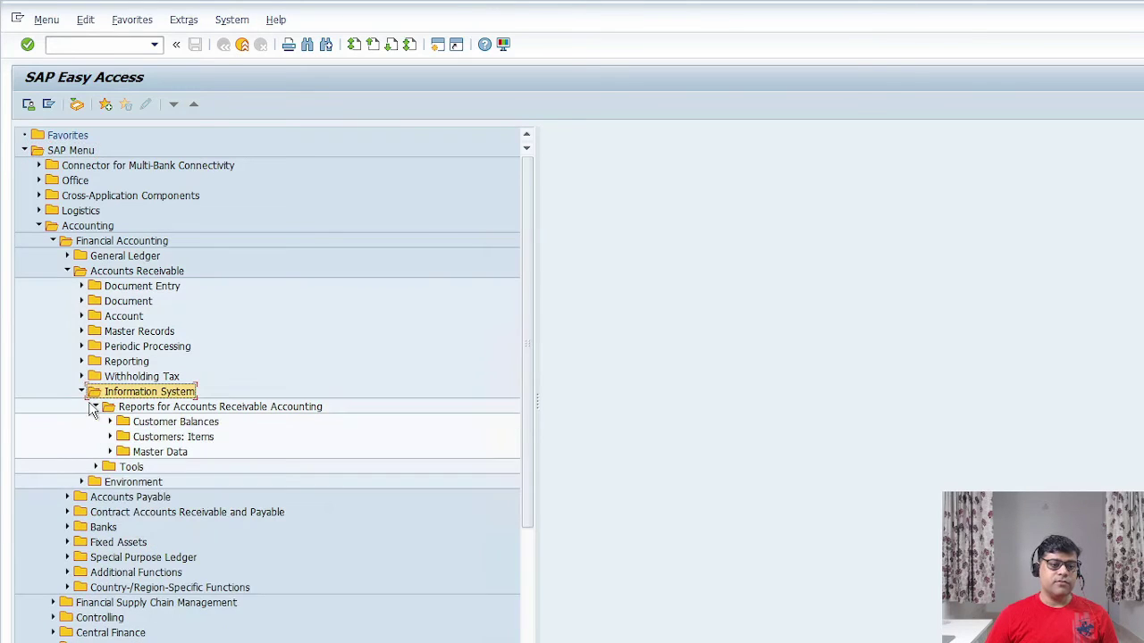
left_click(157, 424)
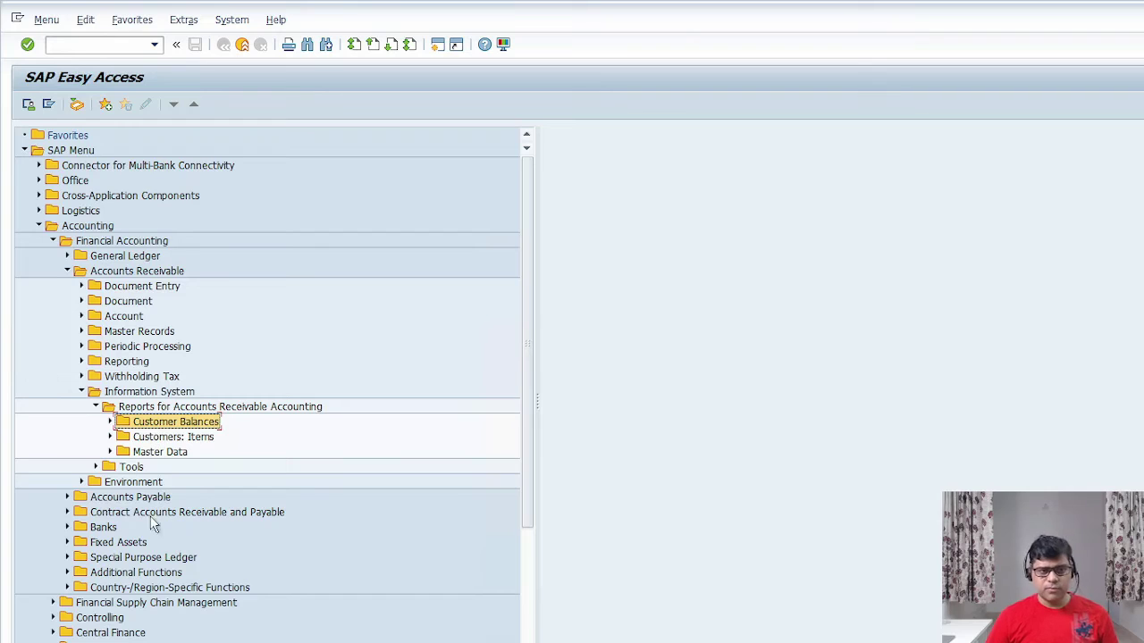
left_click(179, 437)
left_click(110, 437)
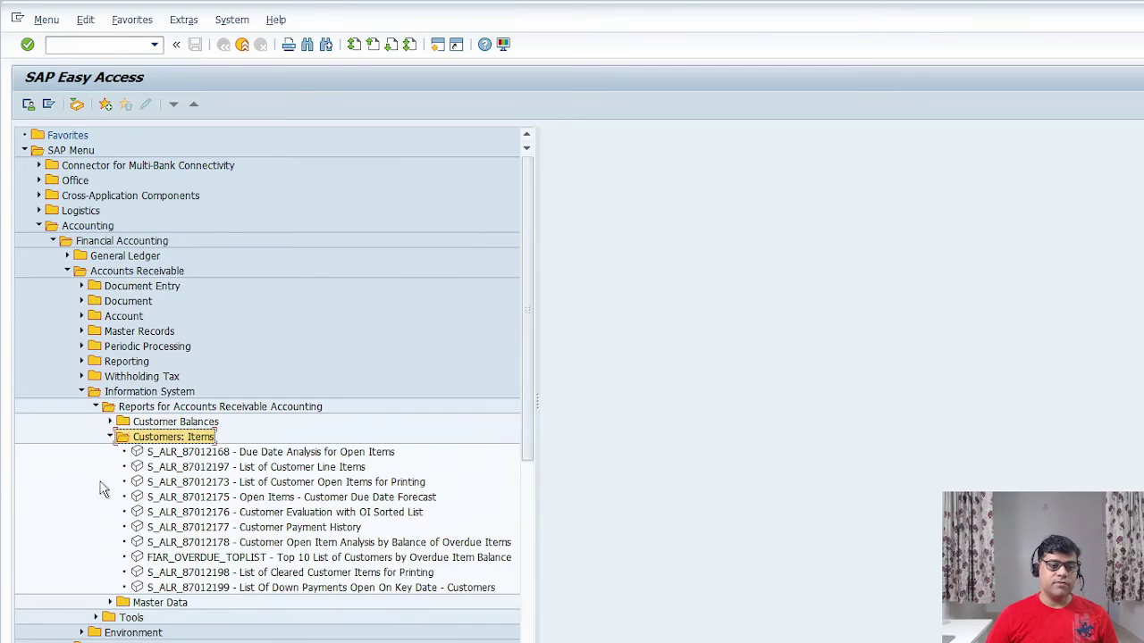
double_click(279, 469)
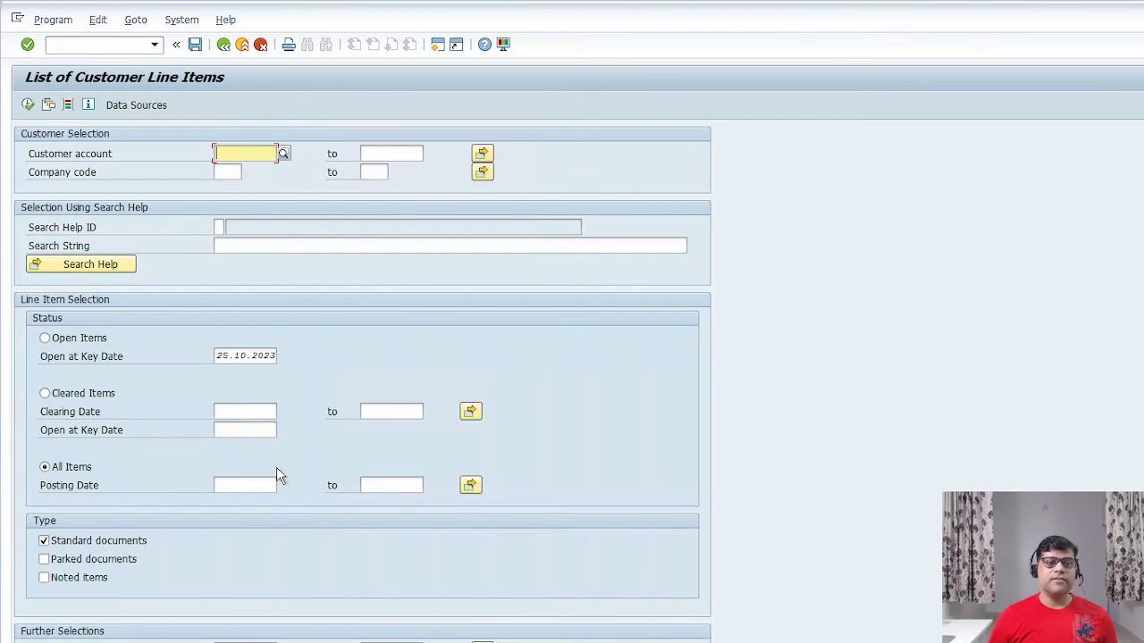
Run the customer line item list for company code Z100, restricted to open items.
left_click(231, 173)
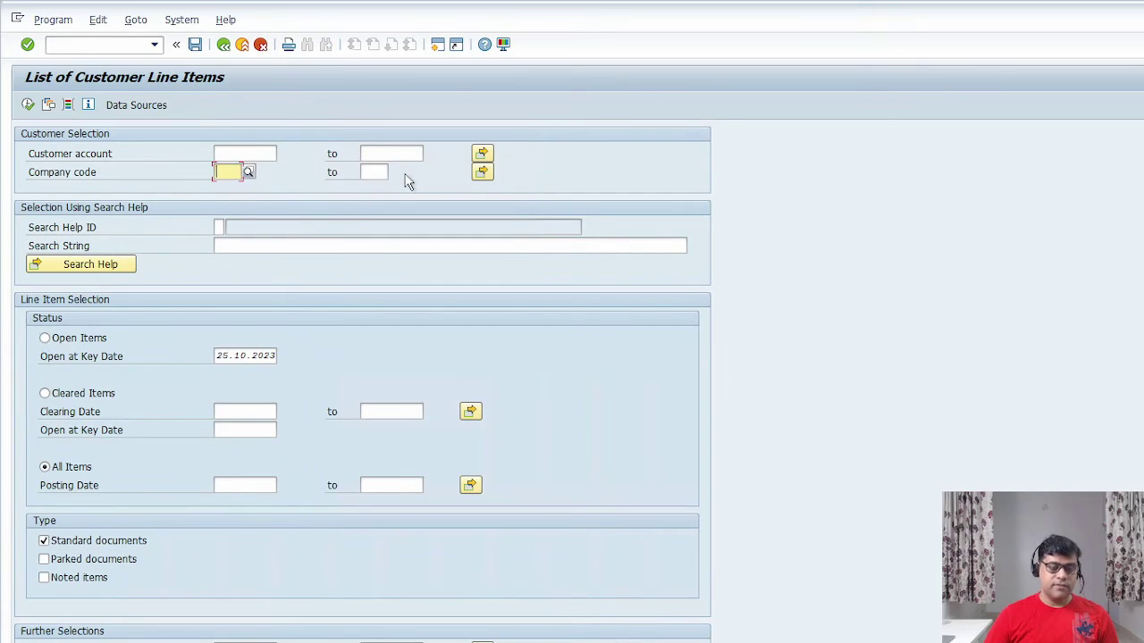
type("z100")
left_click(377, 172)
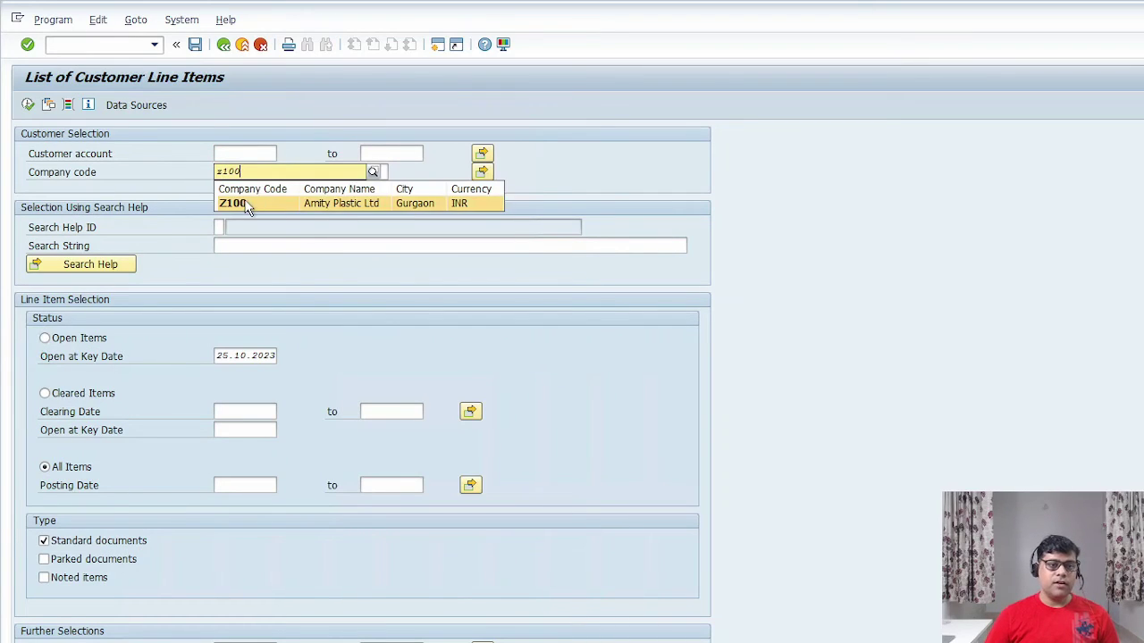
left_click(250, 203)
left_click(85, 338)
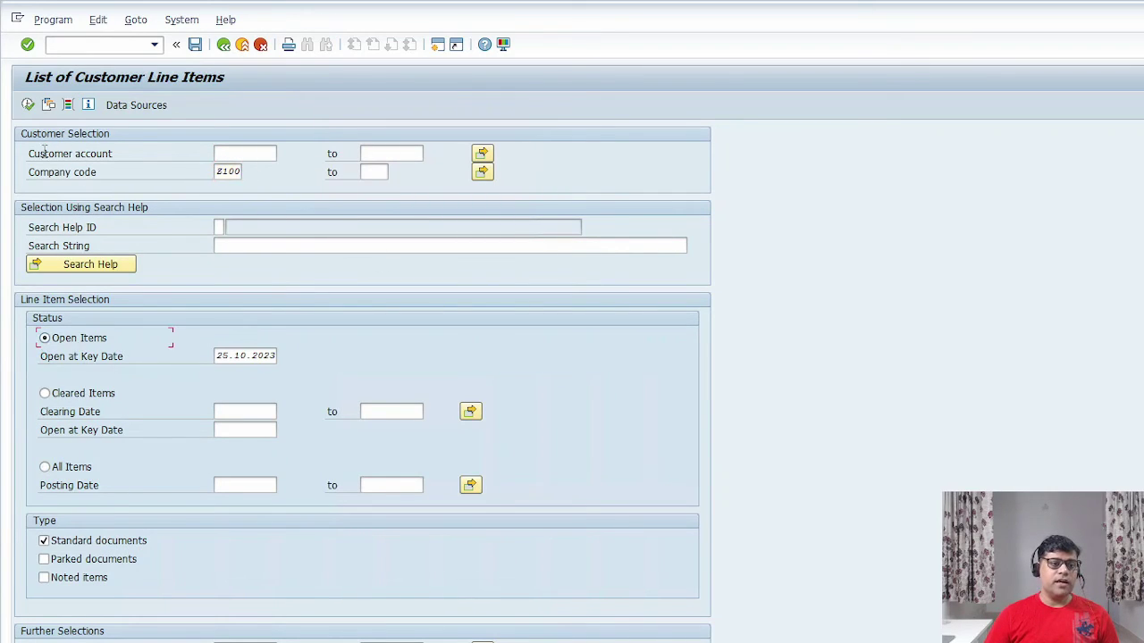
left_click(28, 105)
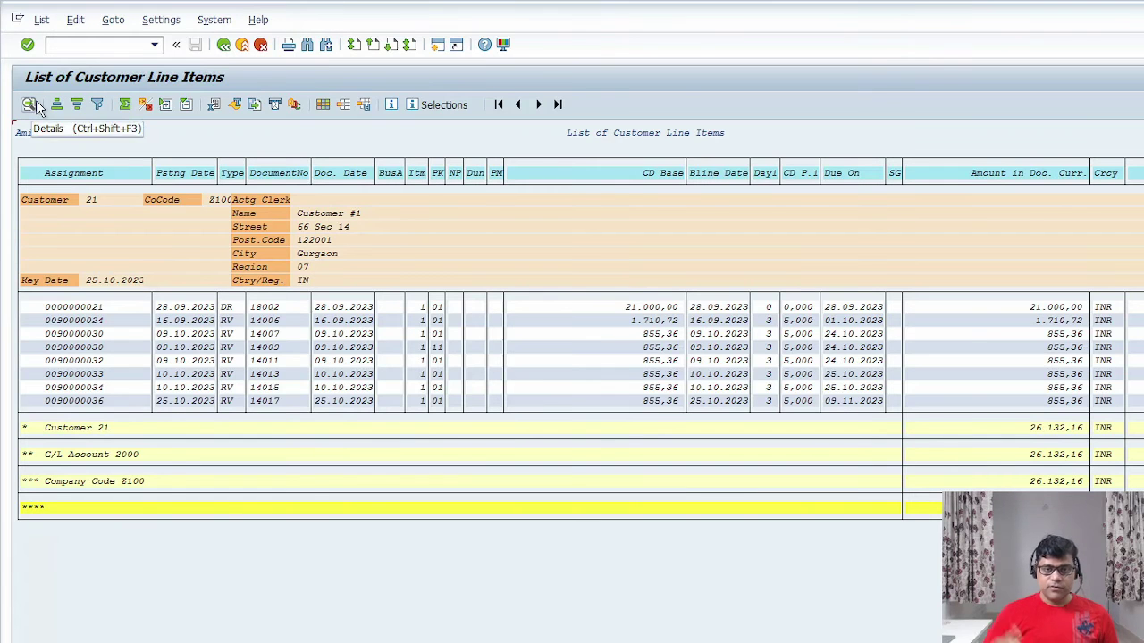
Return to the selection screen and rerun the customer line item list for all items with posting date 25.10.2023 to 25.10.2023.
left_click(223, 45)
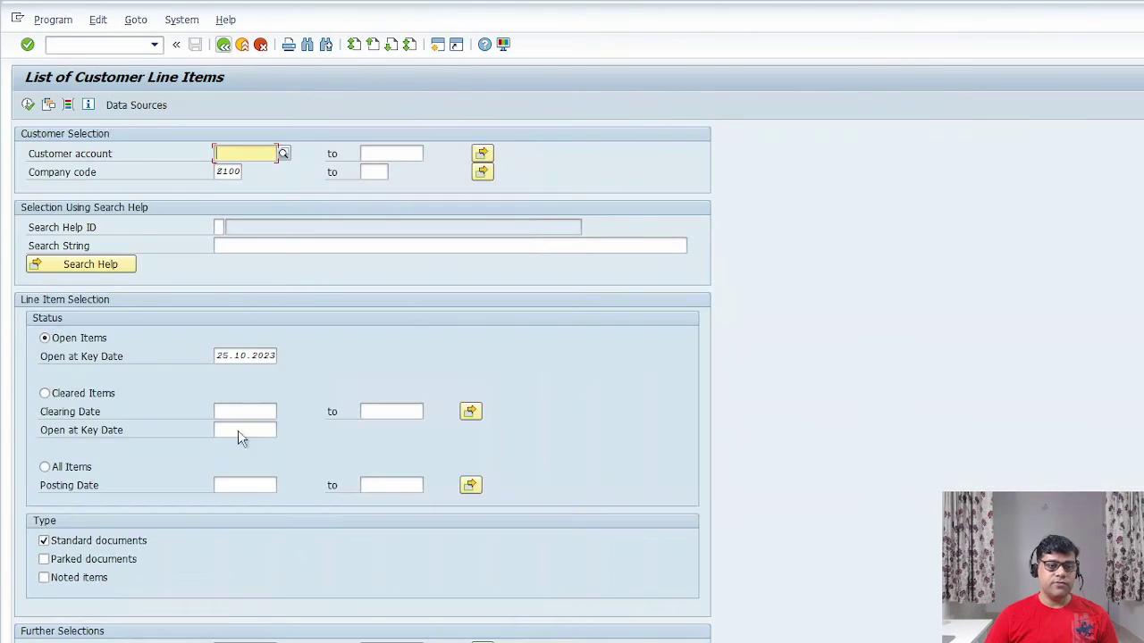
left_click(93, 468)
left_click(229, 485)
key("Return")
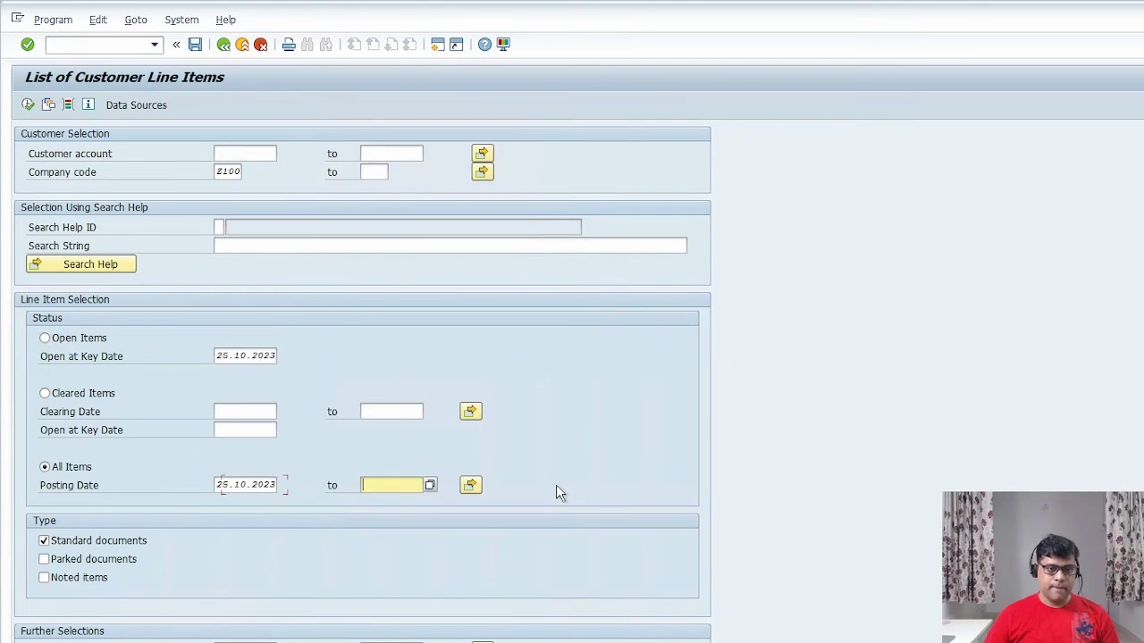
type("25.10.2023")
key("Return")
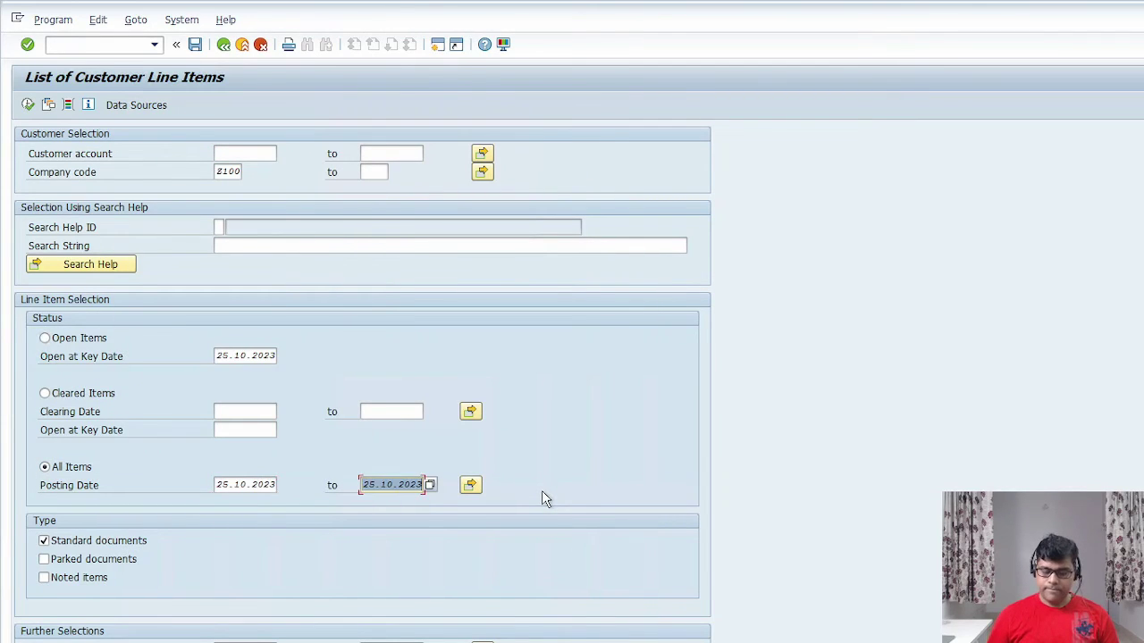
left_click(27, 104)
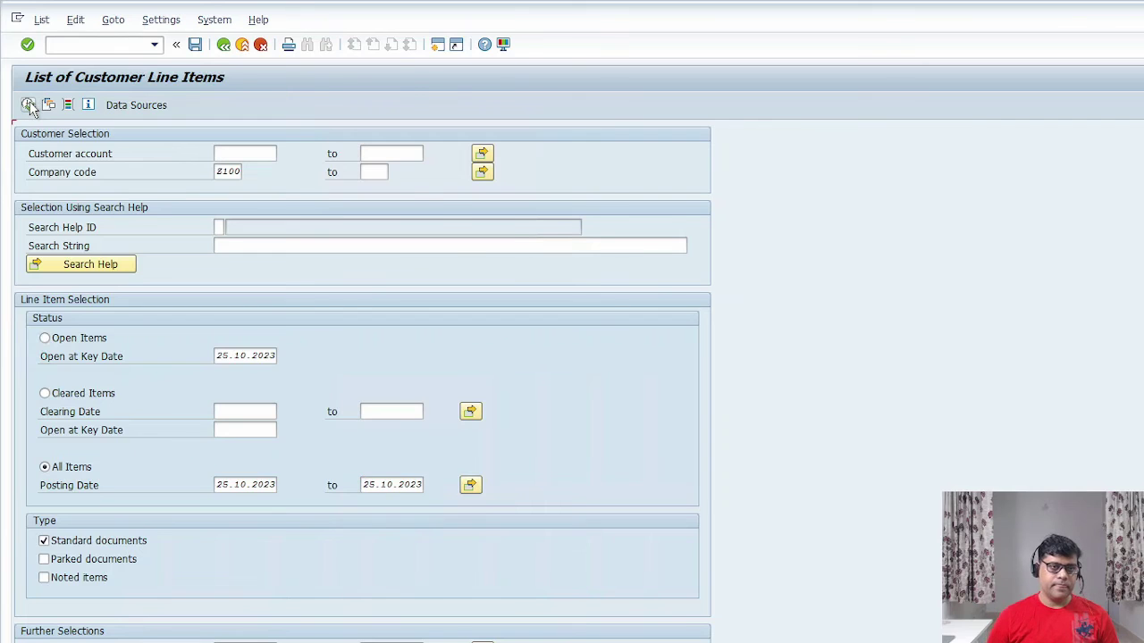
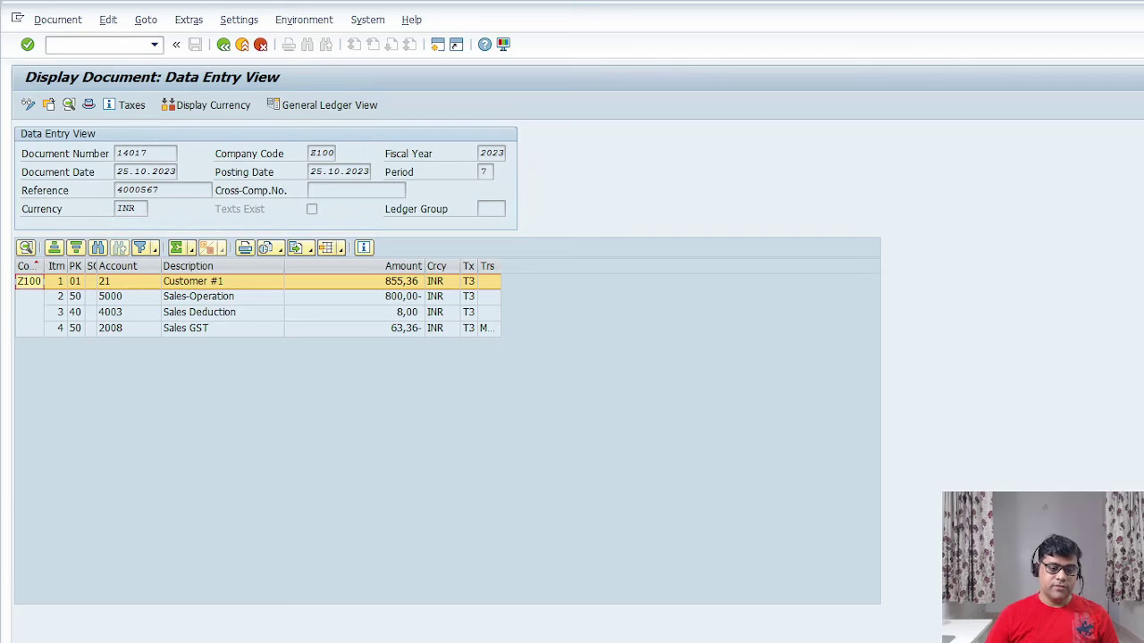
Go back to the customer line item list session and switch to the launchpad search on SAP Fiori's Display Document Flow page.
left_click(282, 616)
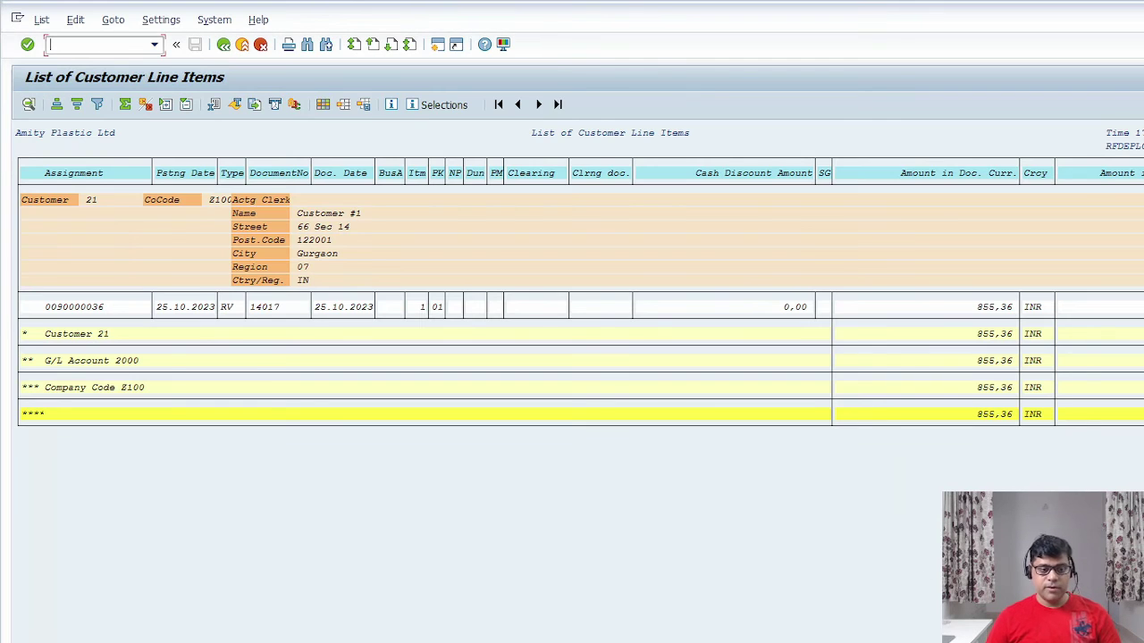
key("alt+Tab")
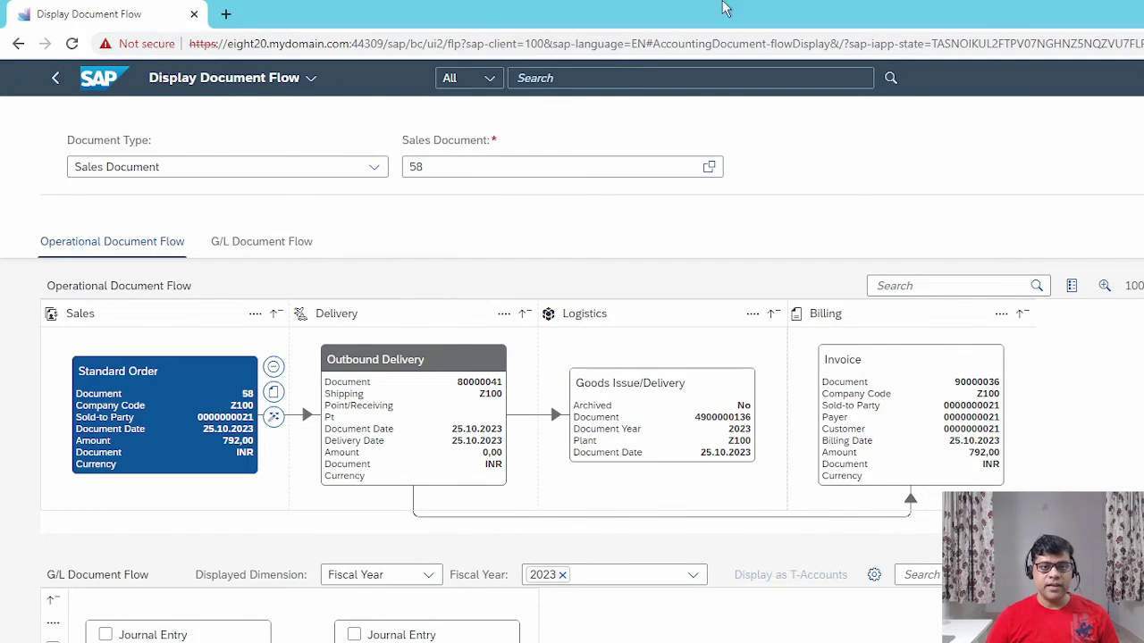
left_click(582, 74)
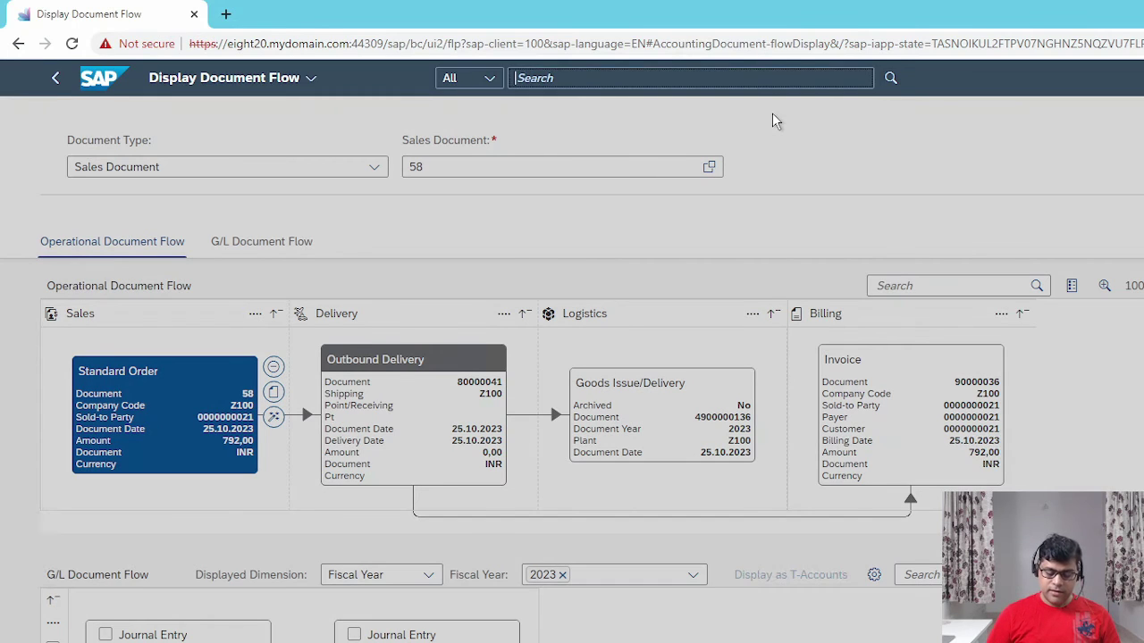
type("manage")
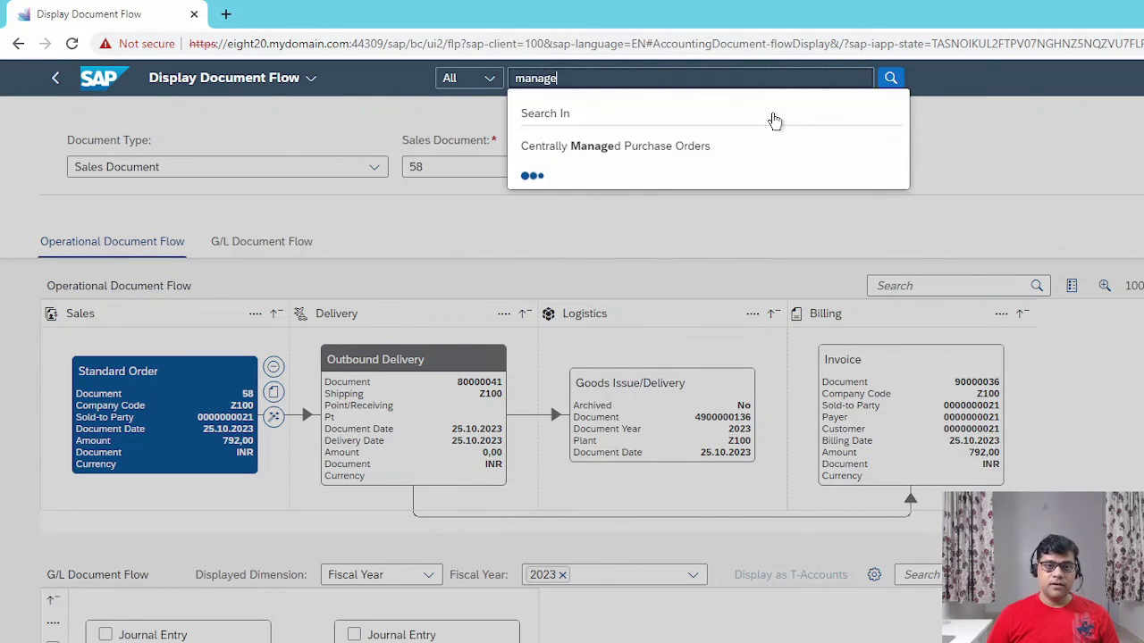
key("BackSpace")
key("BackSpace")
key("BackSpace")
key("BackSpace")
key("BackSpace")
key("BackSpace")
Search the launchpad for "customer open item" and open the Manage Customer Line Items app.
type("cust")
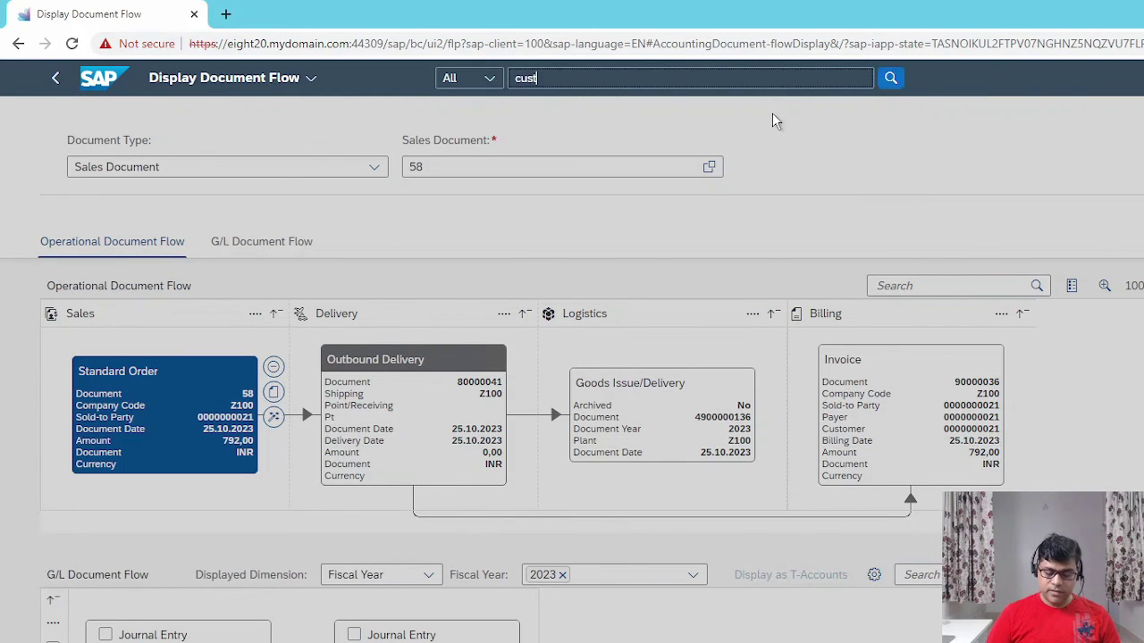
type("omer op")
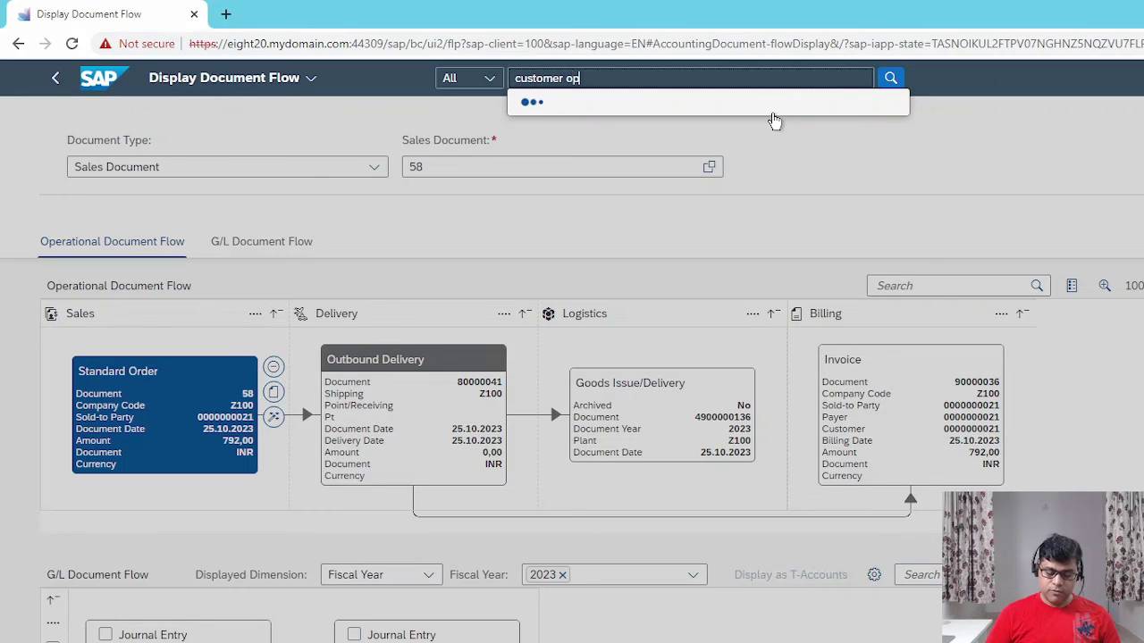
type("en item")
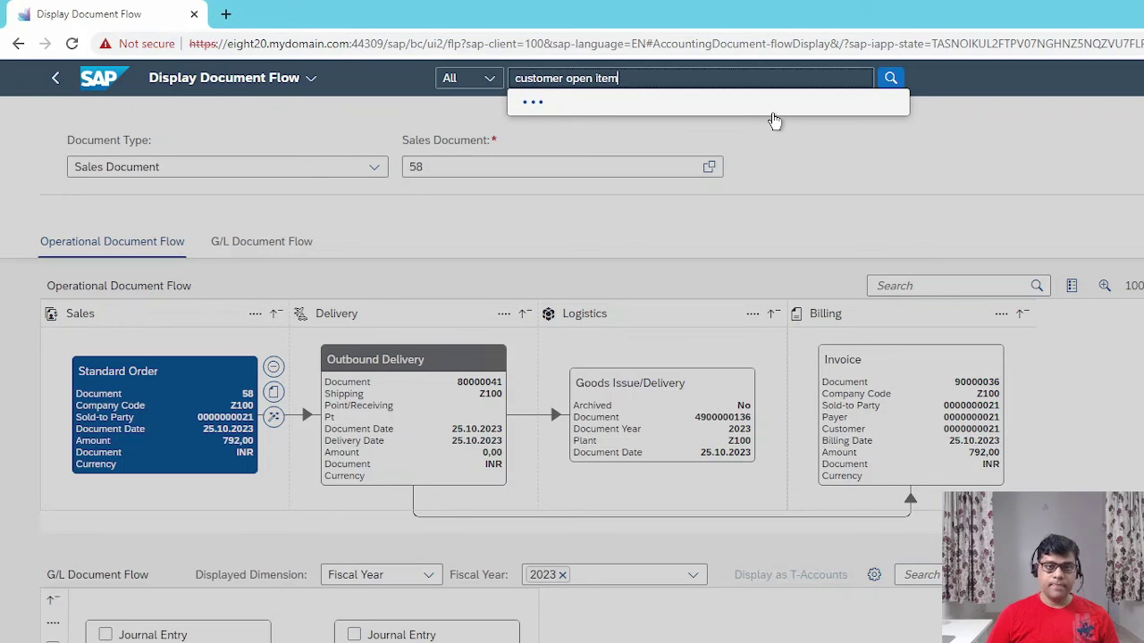
left_click(890, 221)
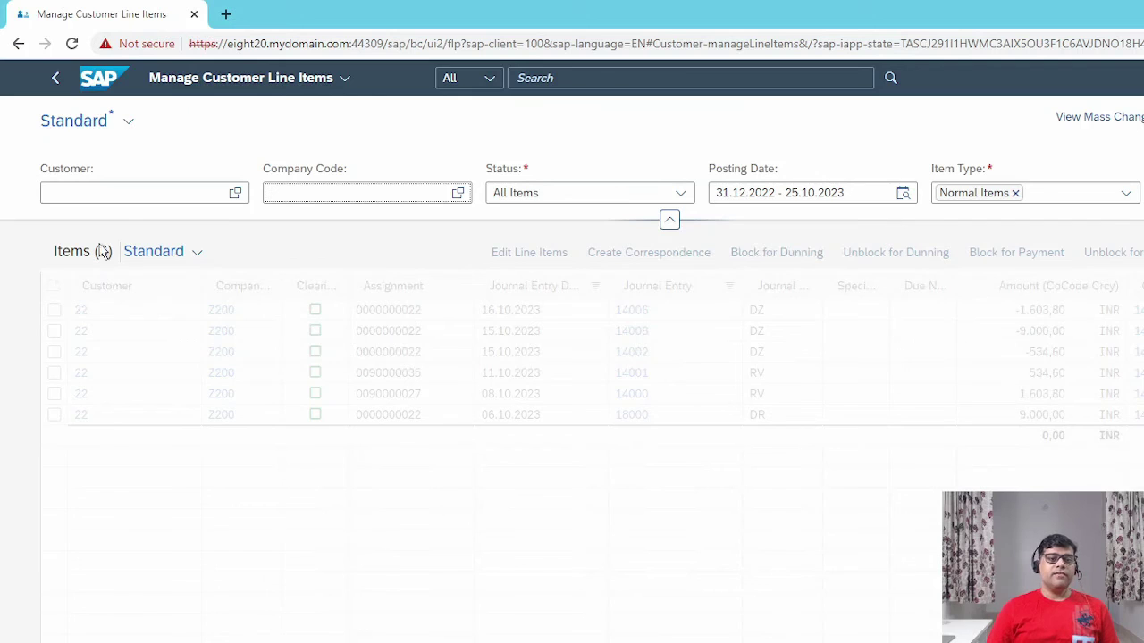
Filter the customer line items by company code Z100 and status Open Items, run the list, and check the newest item's clearing status.
type("z100")
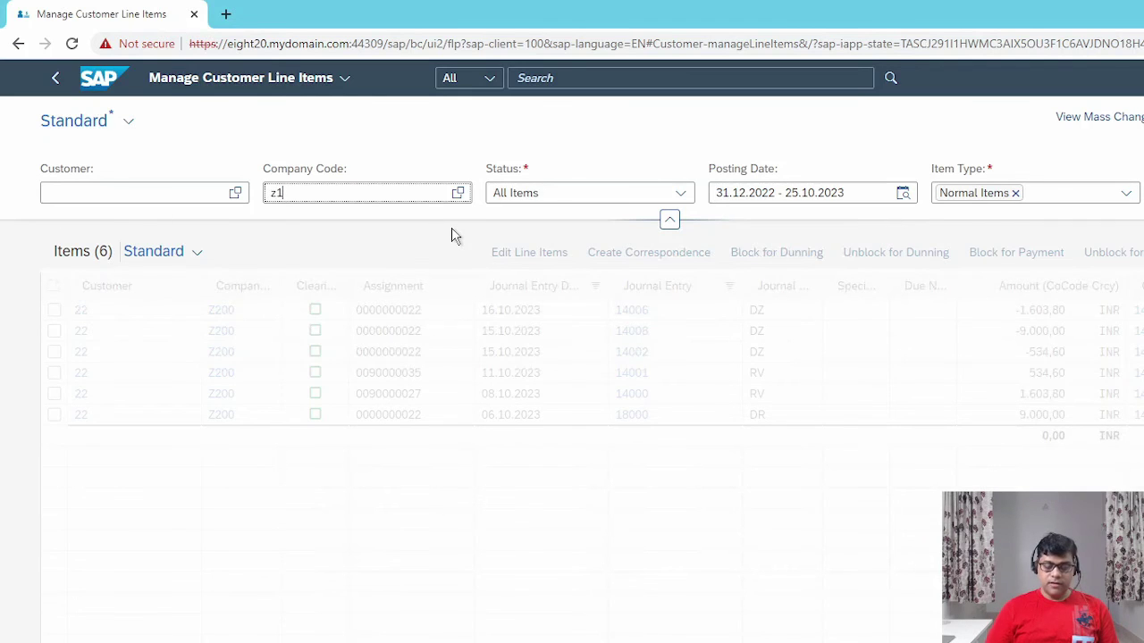
left_click(312, 259)
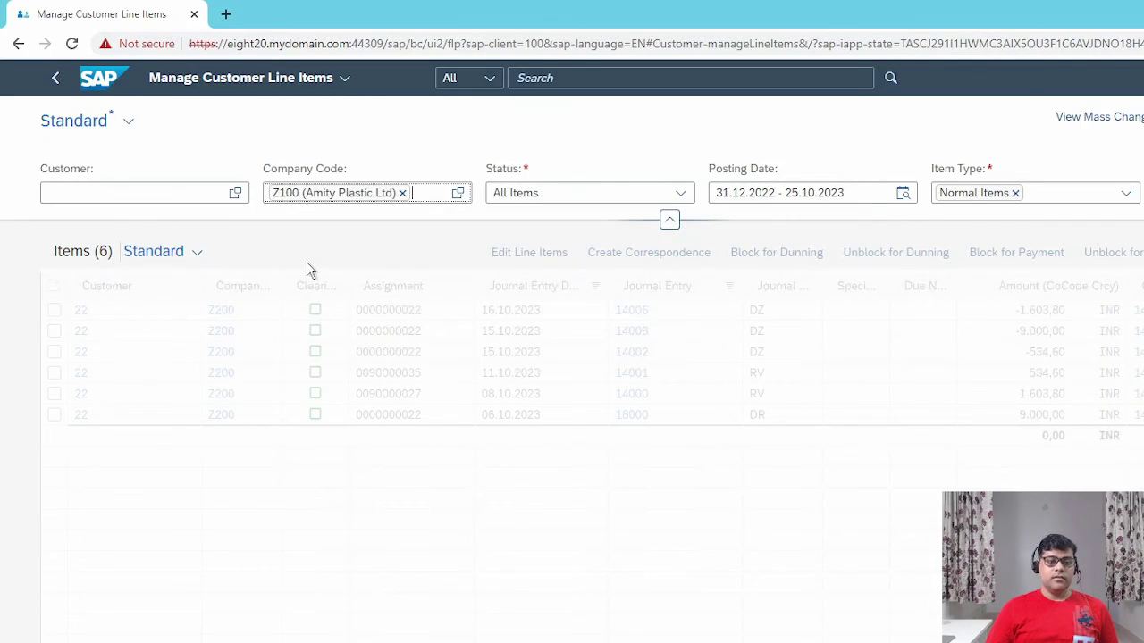
left_click(679, 194)
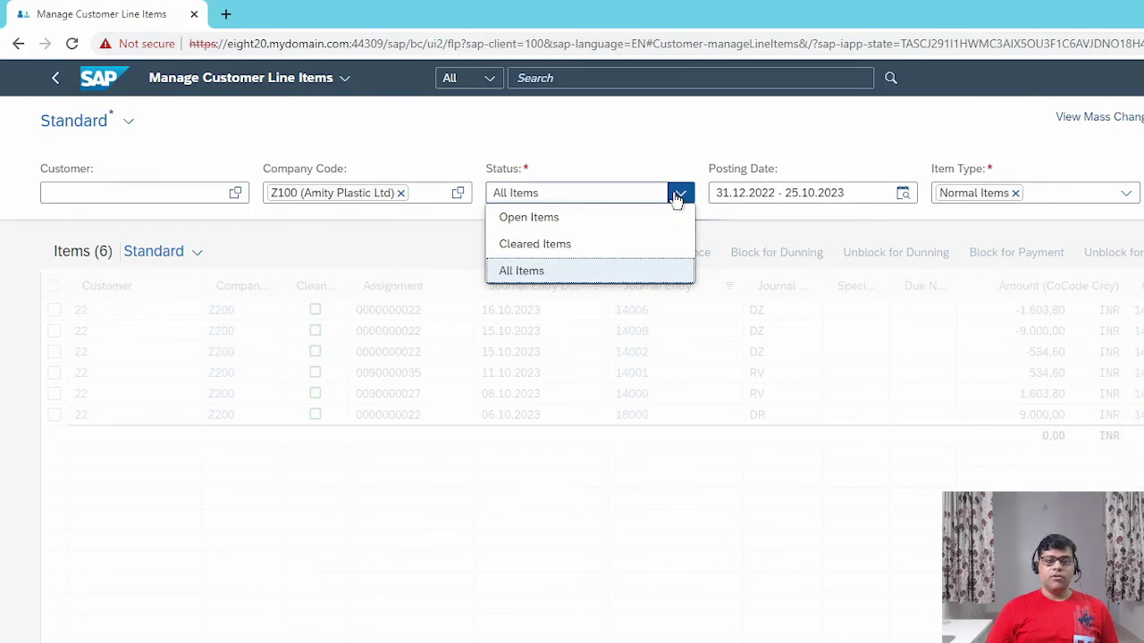
left_click(529, 220)
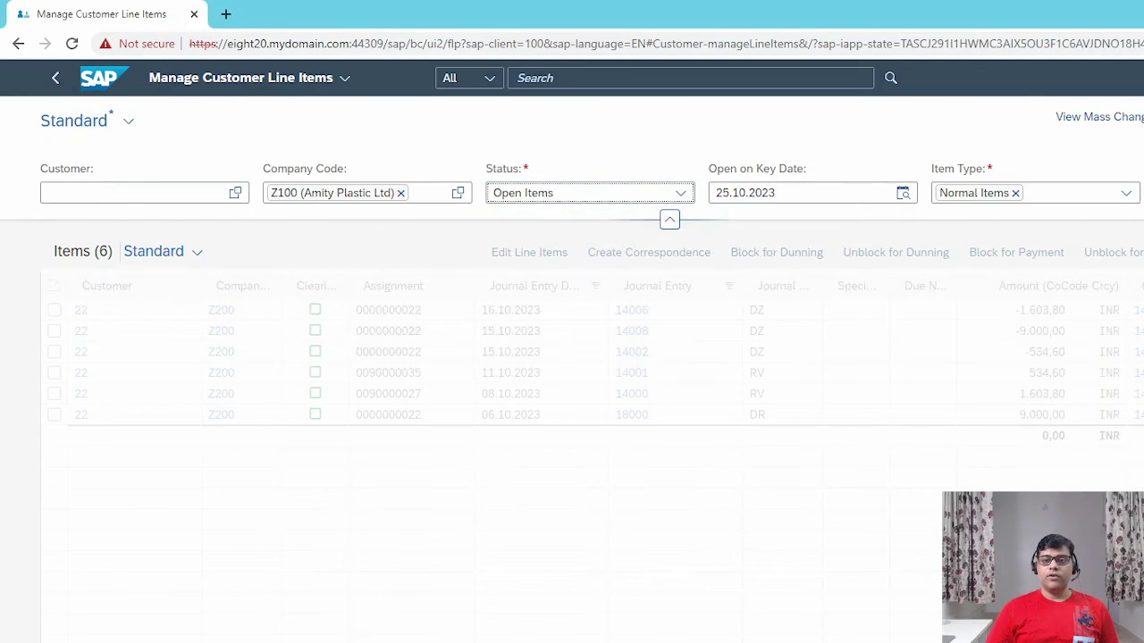
key("Return")
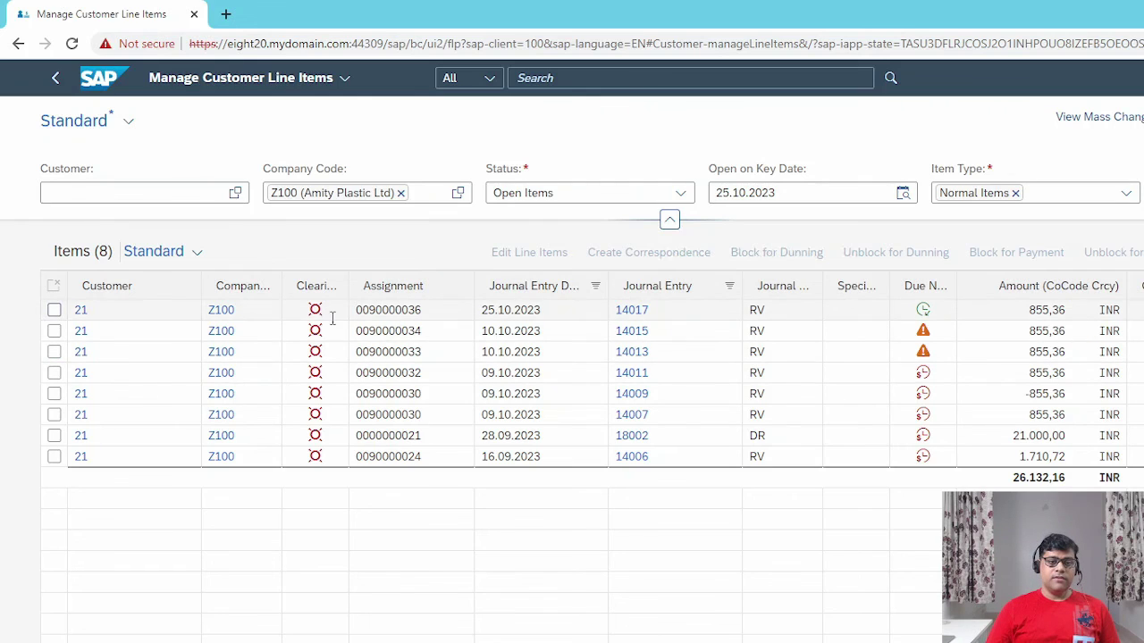
mouse_move(317, 312)
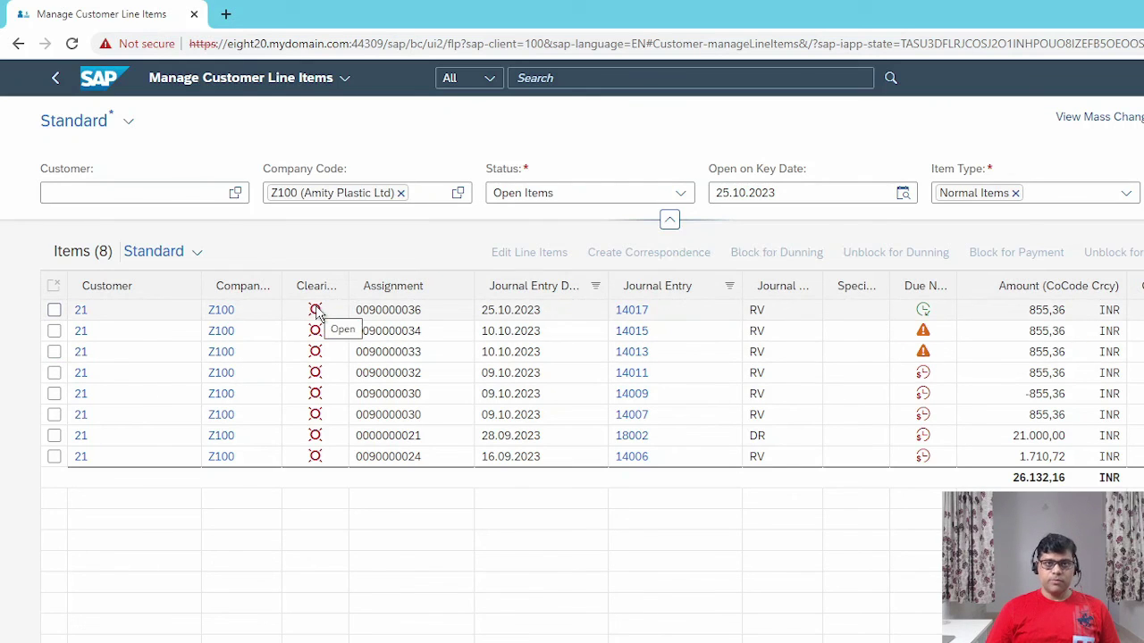